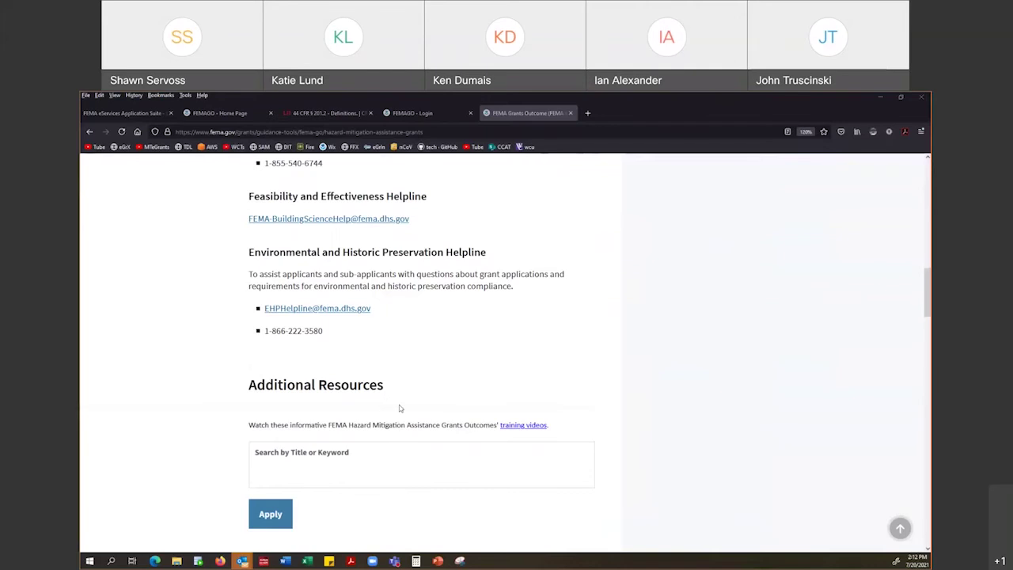
- Review the helpline contacts, additional resources and application guidance on the FEMA GO Hazard Mitigation Assistance Grants page
scroll(399, 408, "down", 1)
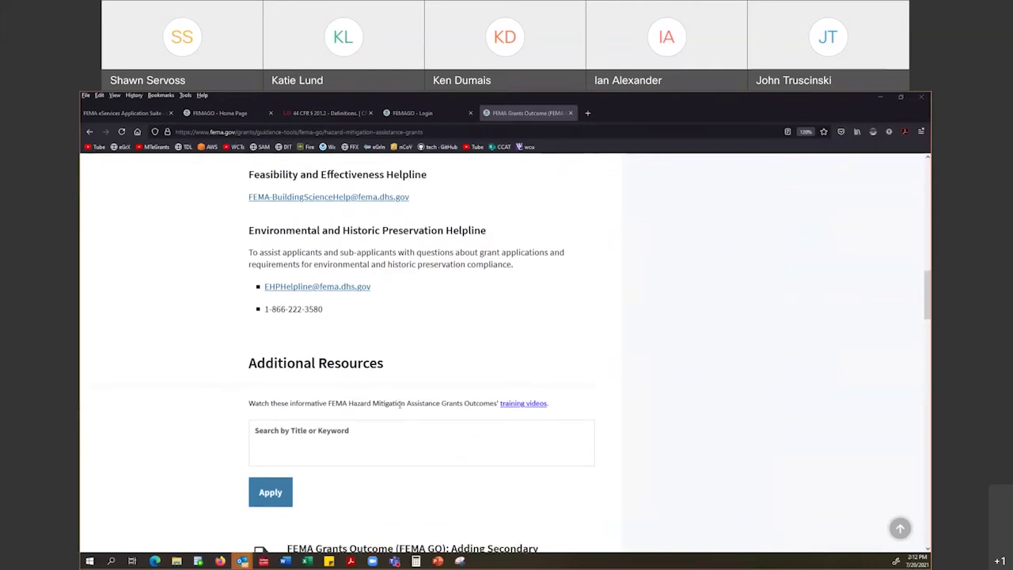
scroll(399, 408, "up", 2)
scroll(400, 408, "up", 3)
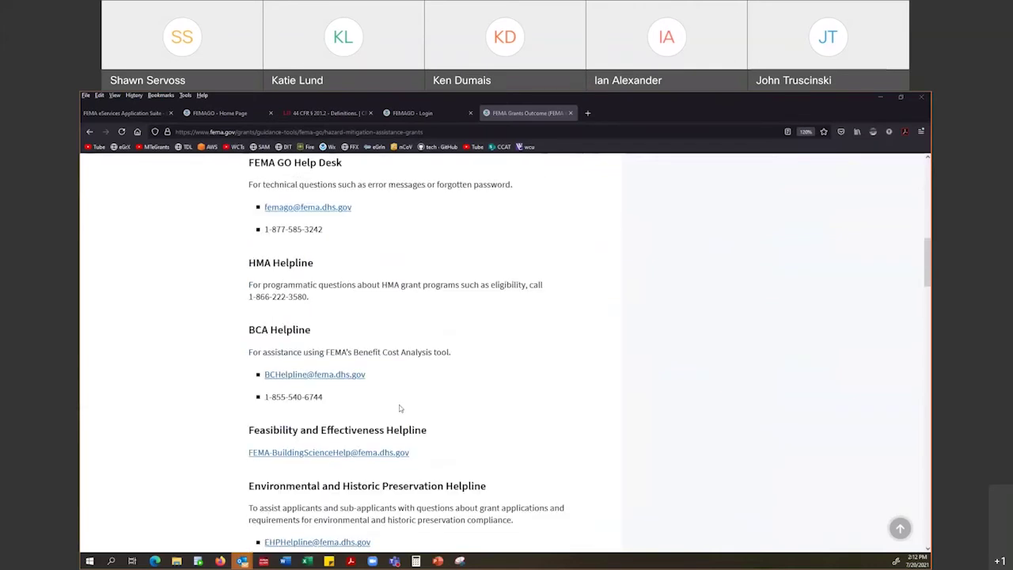
scroll(399, 405, "up", 4)
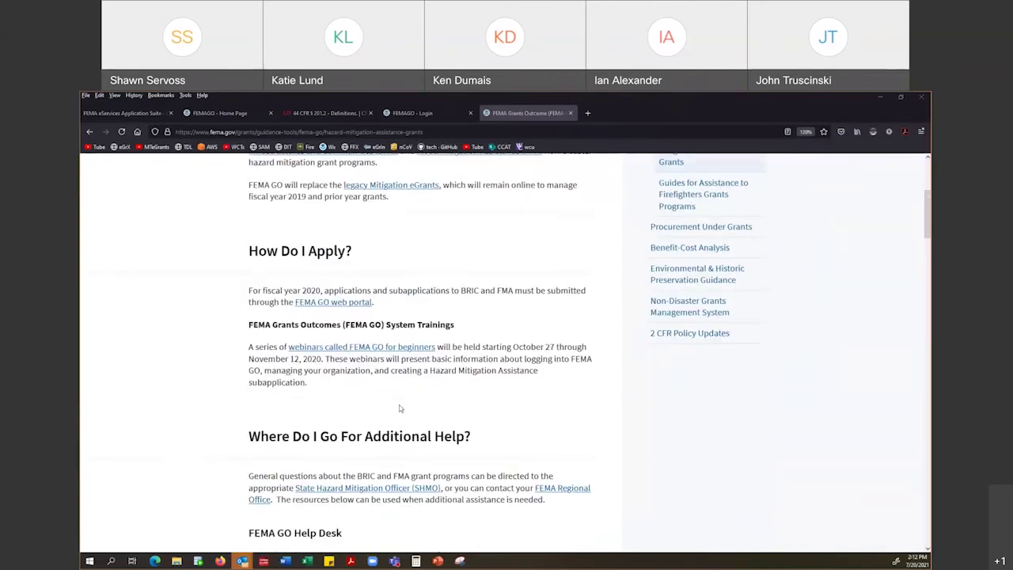
scroll(425, 429, "up", 2)
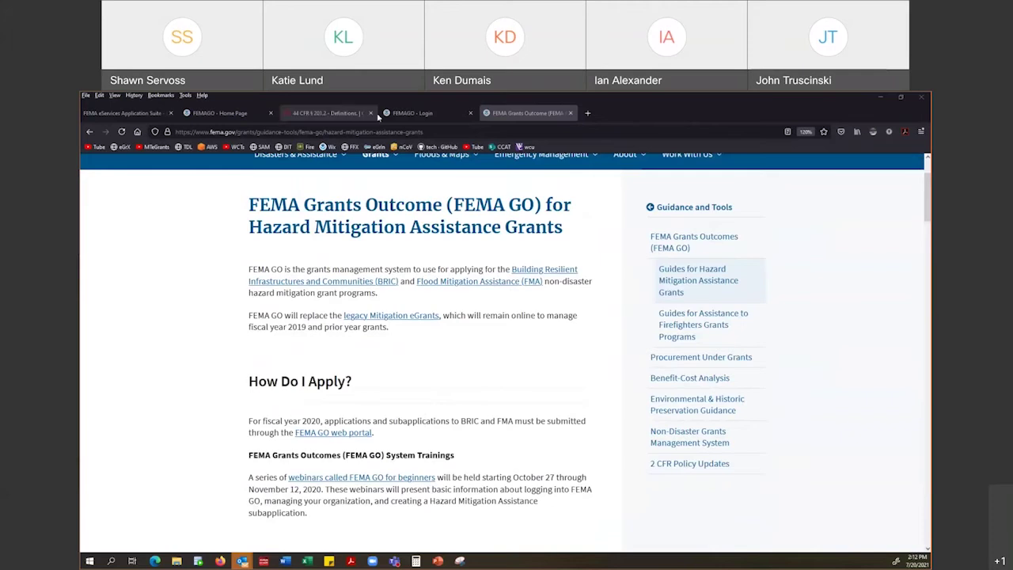
- Switch to the FEMA GO home page and examine the available applications, highlighting the Mitigation: Hazards subapplication entry
left_click(234, 112)
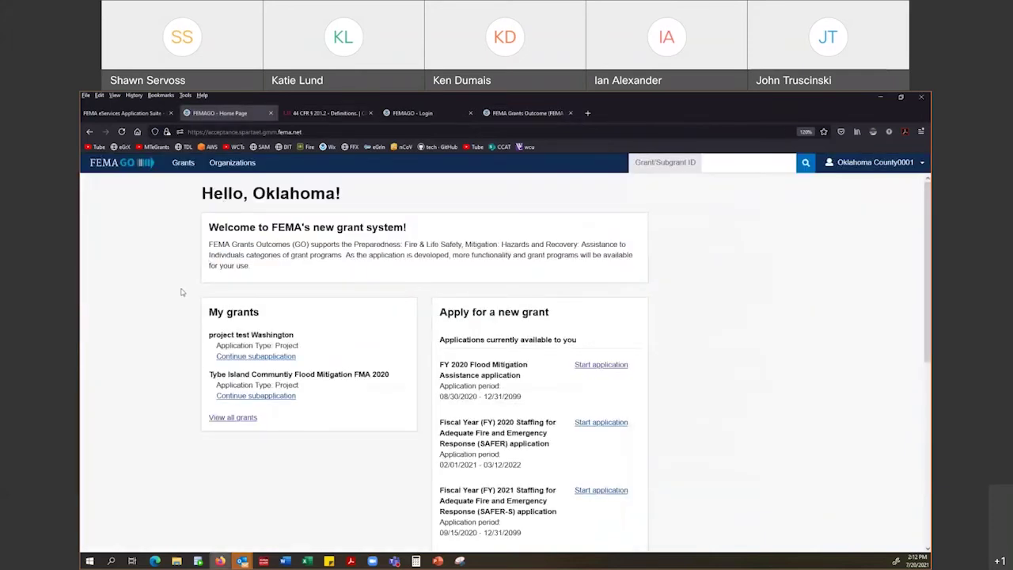
scroll(181, 293, "down", 1)
scroll(180, 292, "up", 1)
scroll(424, 301, "down", 4)
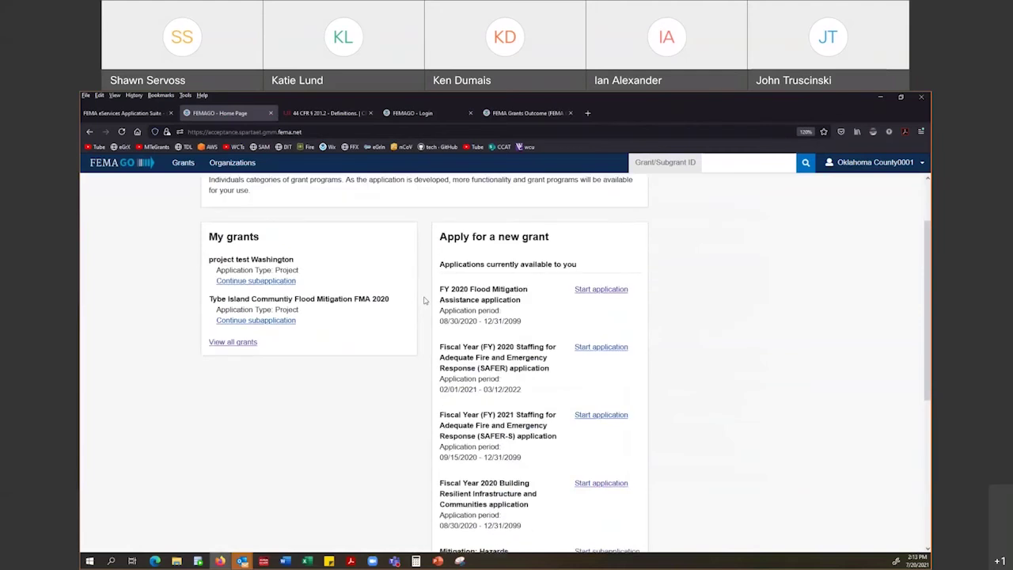
scroll(424, 301, "down", 2)
scroll(425, 301, "up", 3)
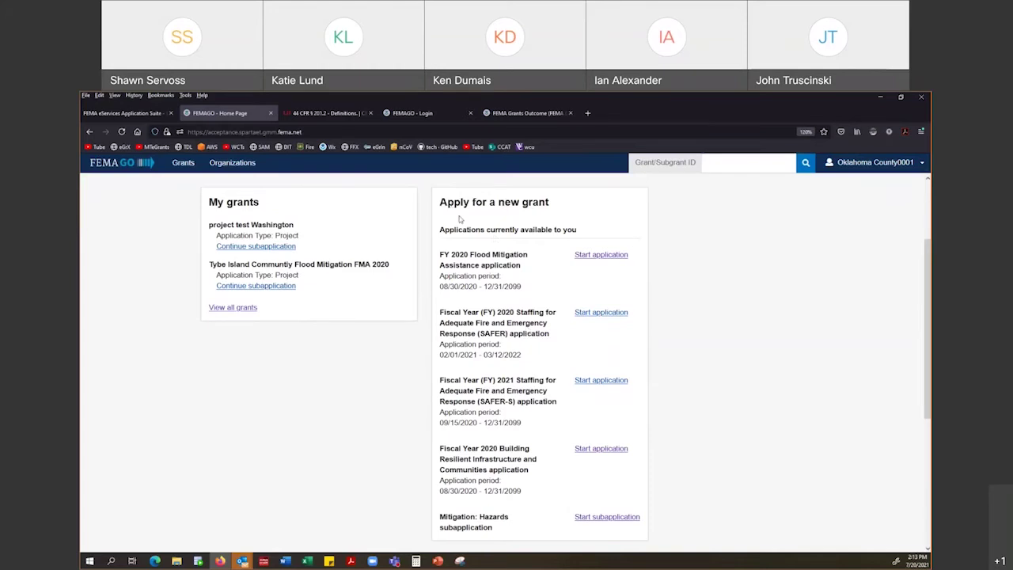
scroll(461, 283, "down", 3)
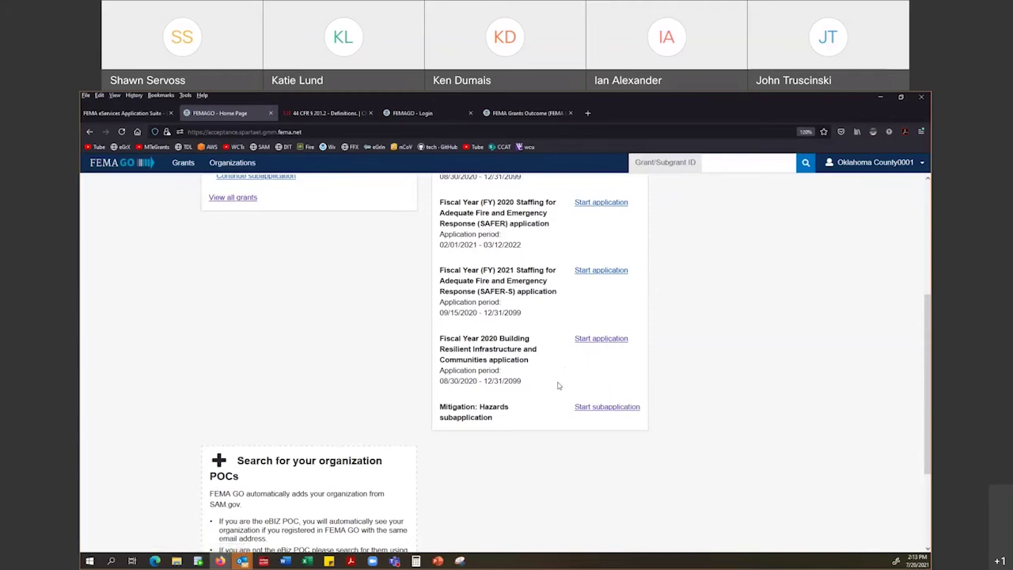
scroll(559, 390, "down", 1)
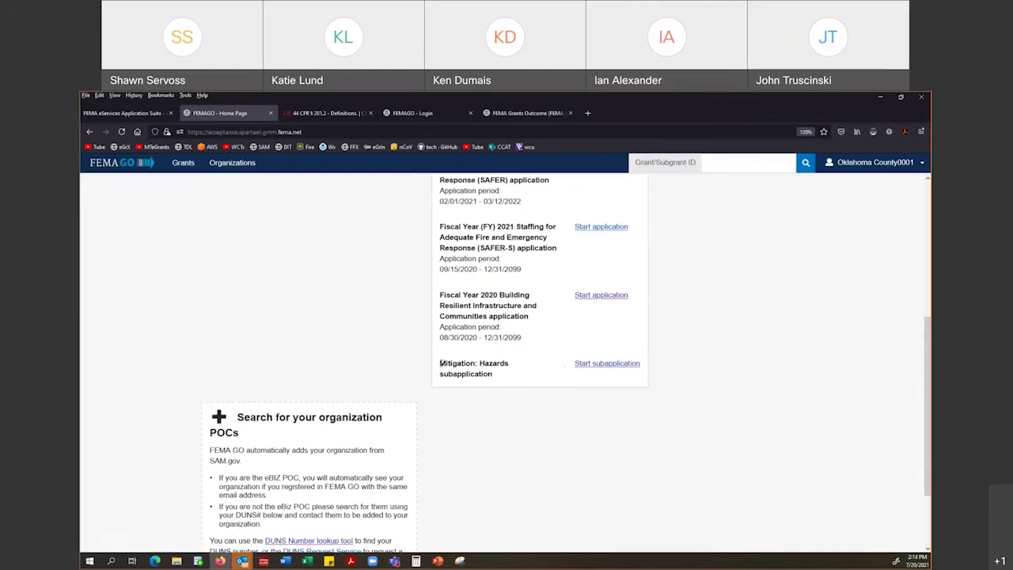
left_click_drag(441, 363, 486, 385)
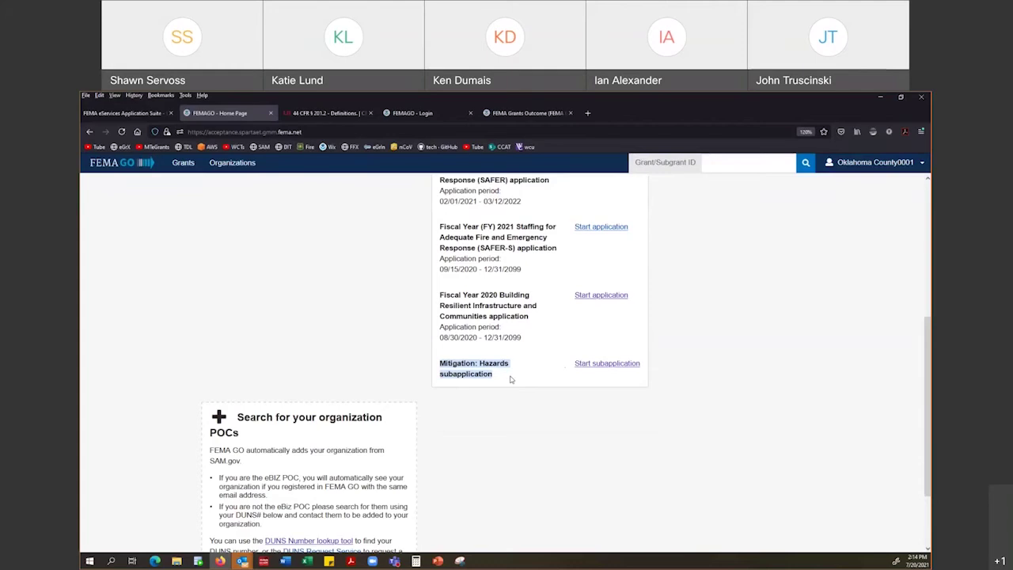
- Start a Mitigation: Hazards subapplication titled "test" for Oklahoma County 001, applying to Oklahoma Tribe 001
left_click(564, 364)
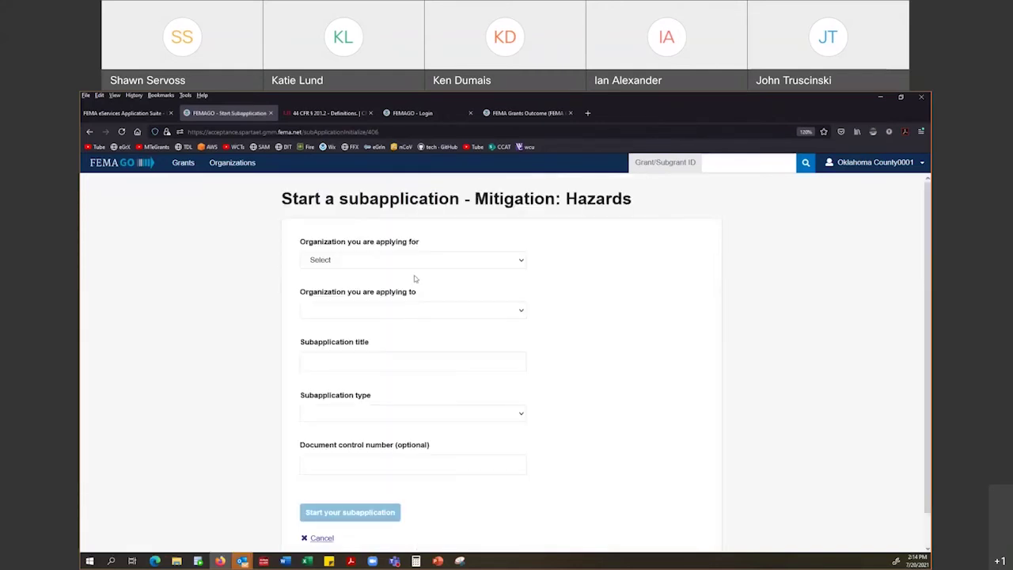
left_click(426, 265)
left_click(396, 290)
left_click(417, 310)
left_click(412, 340)
left_click(410, 359)
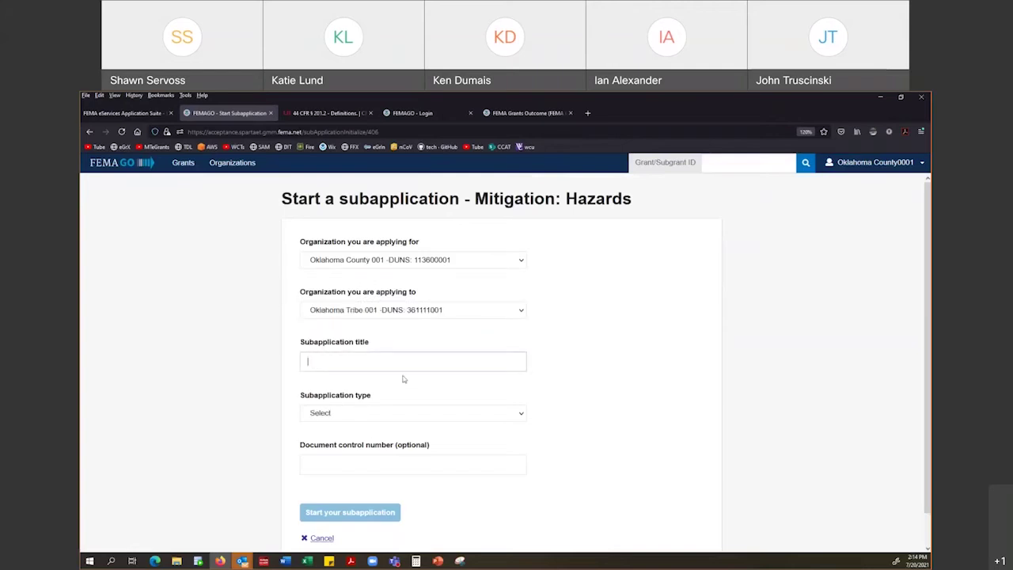
type("test")
- Check the available subapplication types and cancel the new subapplication
left_click(437, 413)
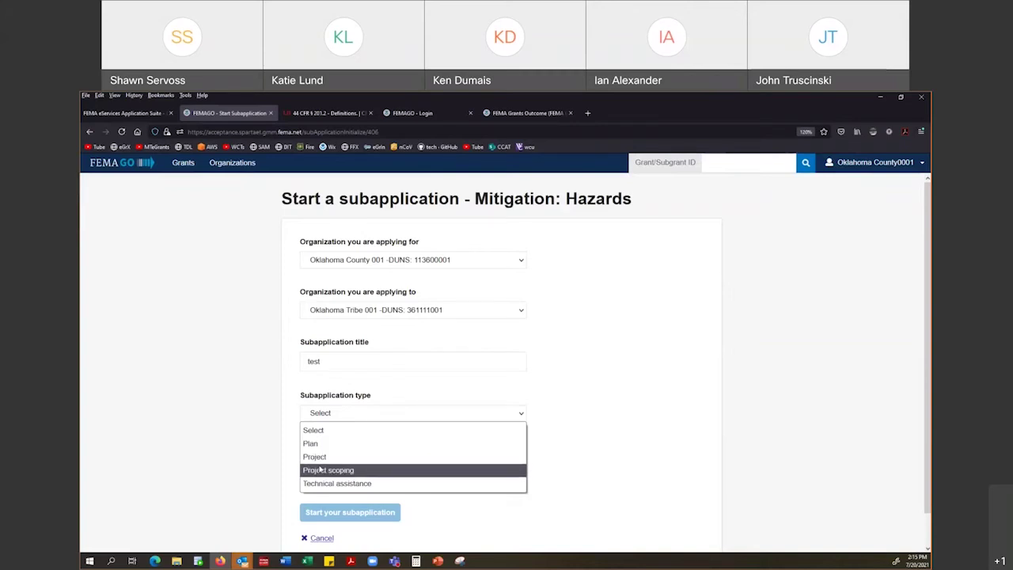
left_click(293, 452)
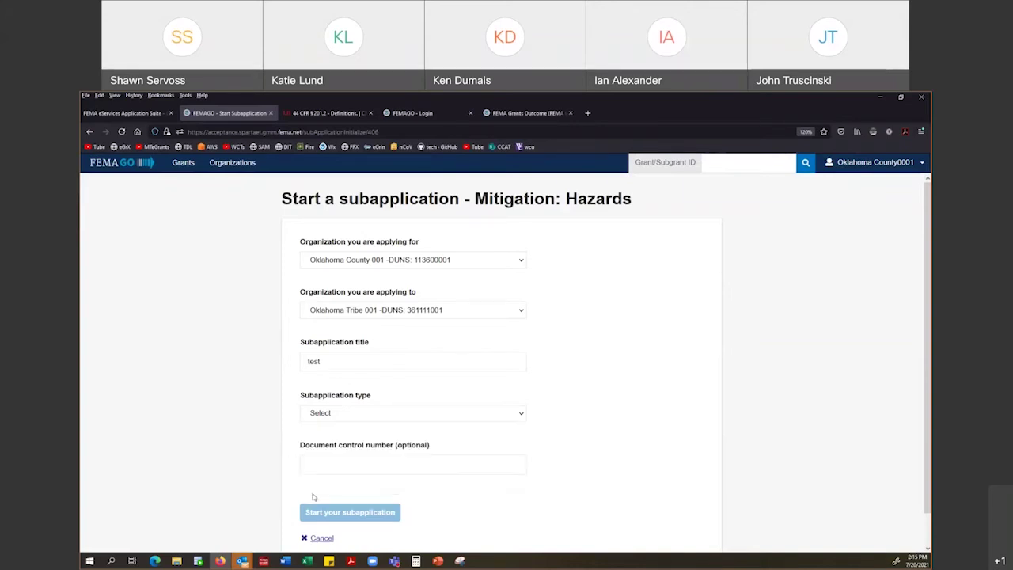
left_click(320, 537)
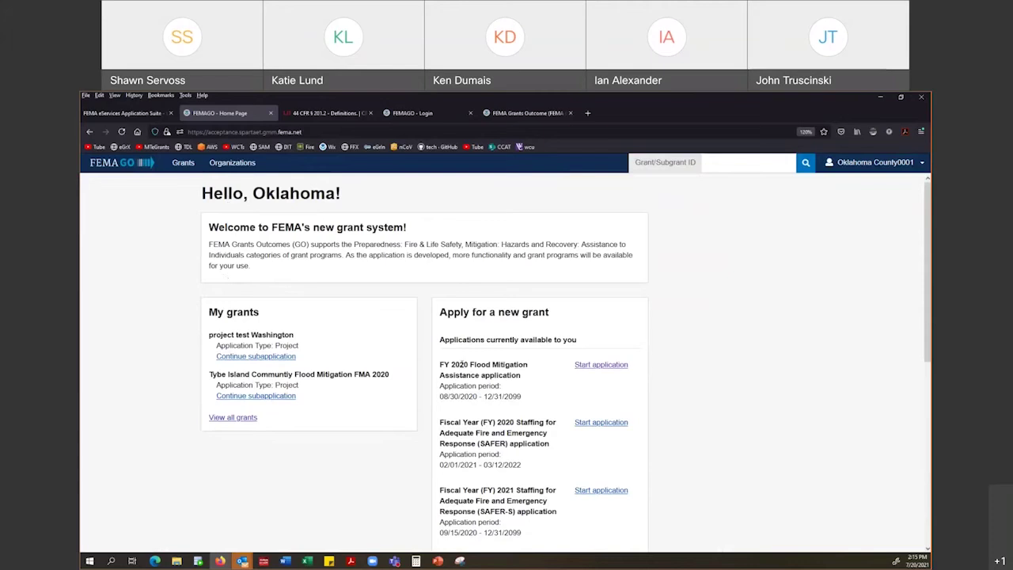
- Locate the Mitigation: Hazards subapplication entry and the organization POC search section on the home page
scroll(418, 415, "down", 4)
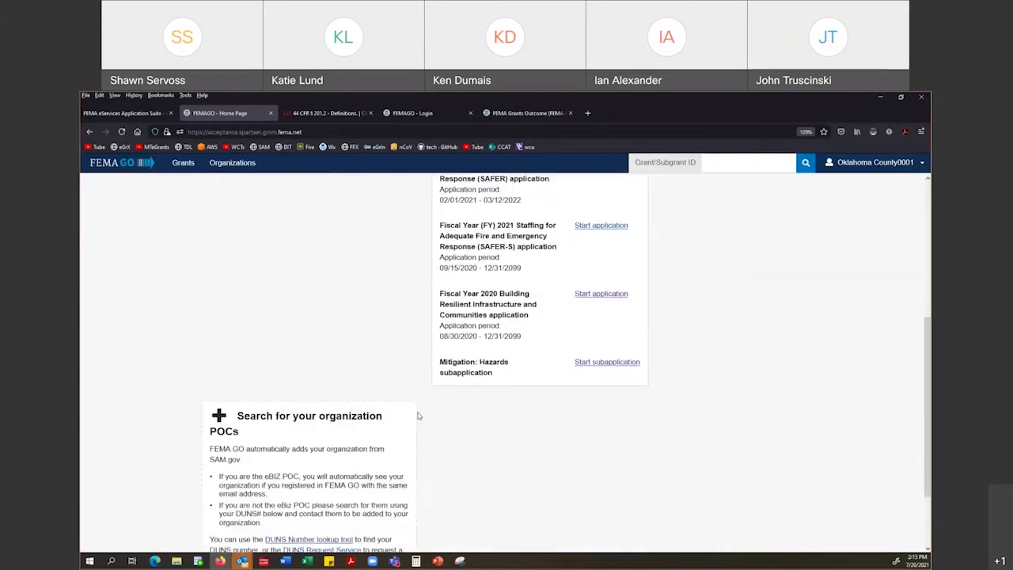
left_click_drag(441, 340, 504, 353)
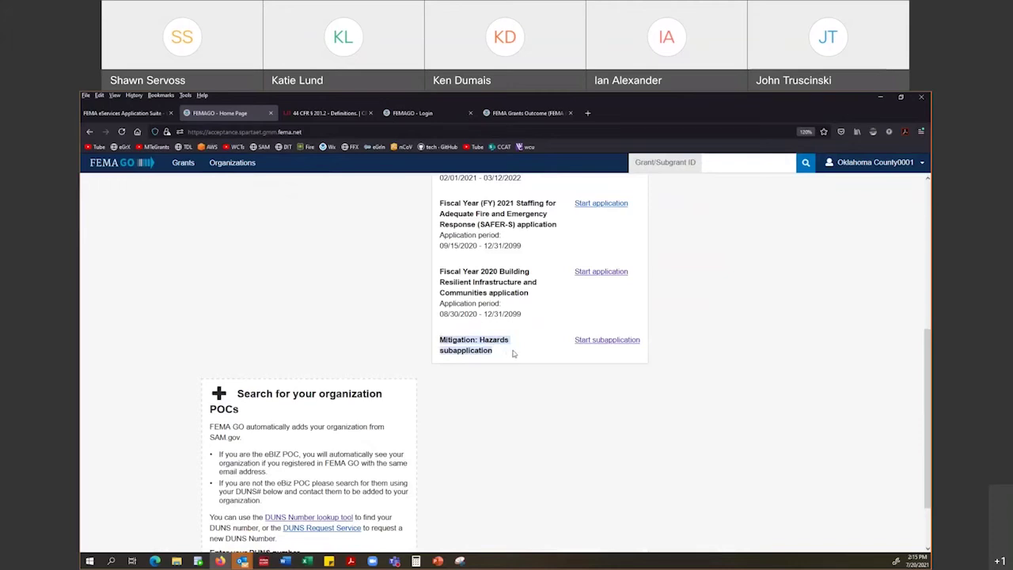
scroll(509, 354, "up", 4)
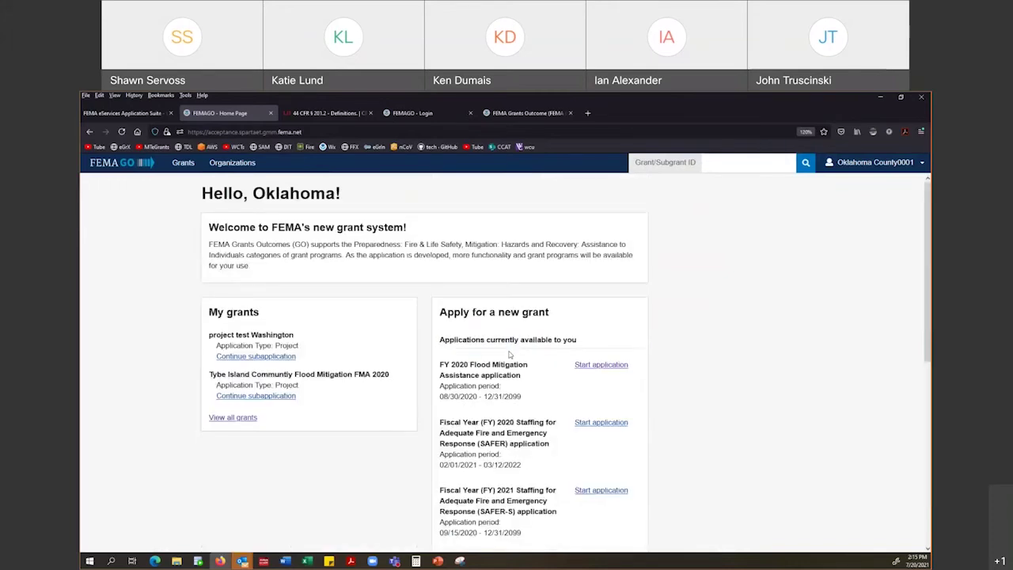
scroll(510, 354, "down", 5)
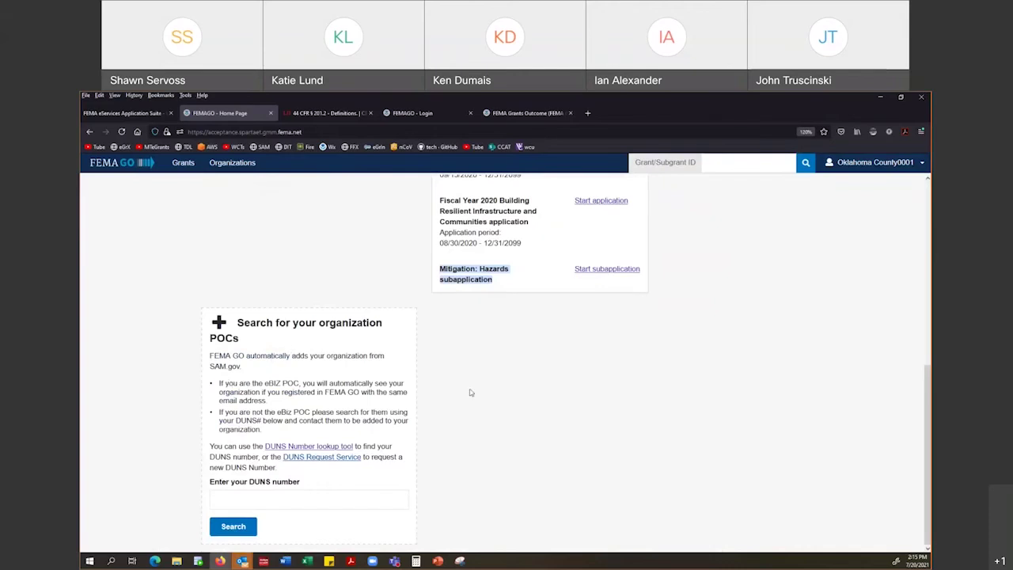
scroll(470, 397, "up", 5)
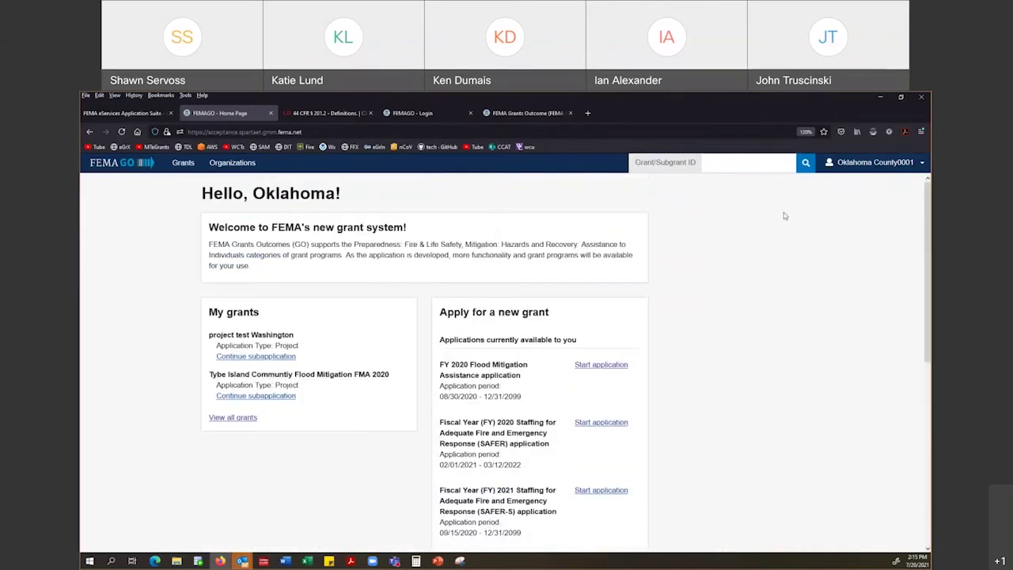
- Open the user profile and examine the assigned organization roles, highlighting Subrecipient Authorized Representative
left_click(861, 163)
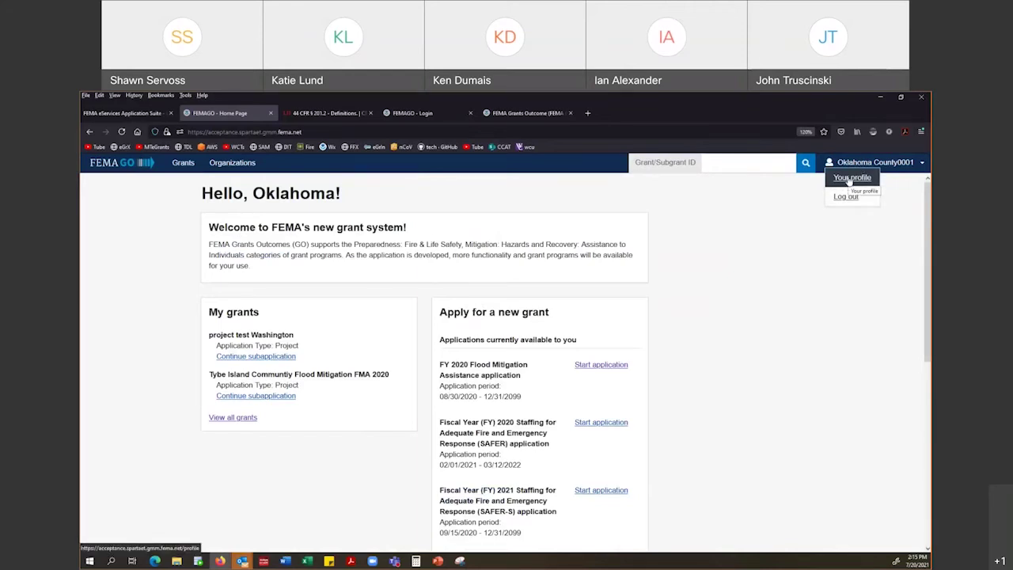
left_click(849, 181)
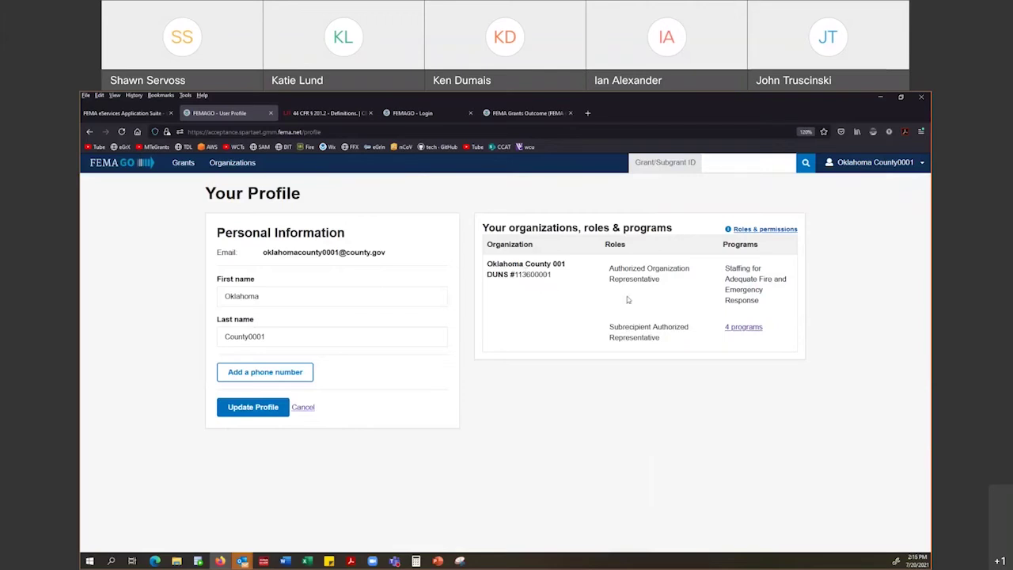
left_click_drag(610, 327, 681, 342)
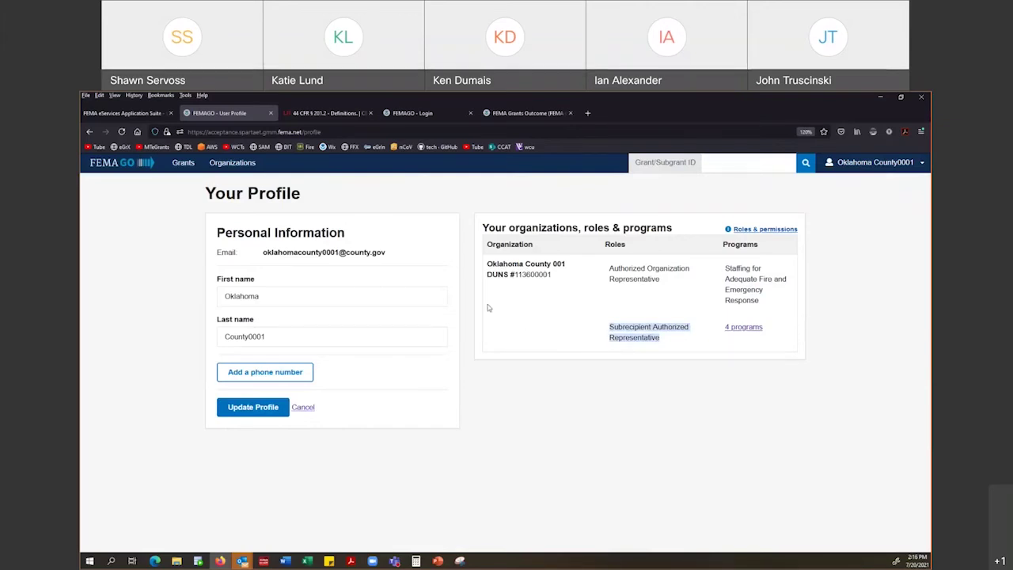
- View the organization information for Oklahoma County 001 and return to the FEMA GO home page
left_click(232, 164)
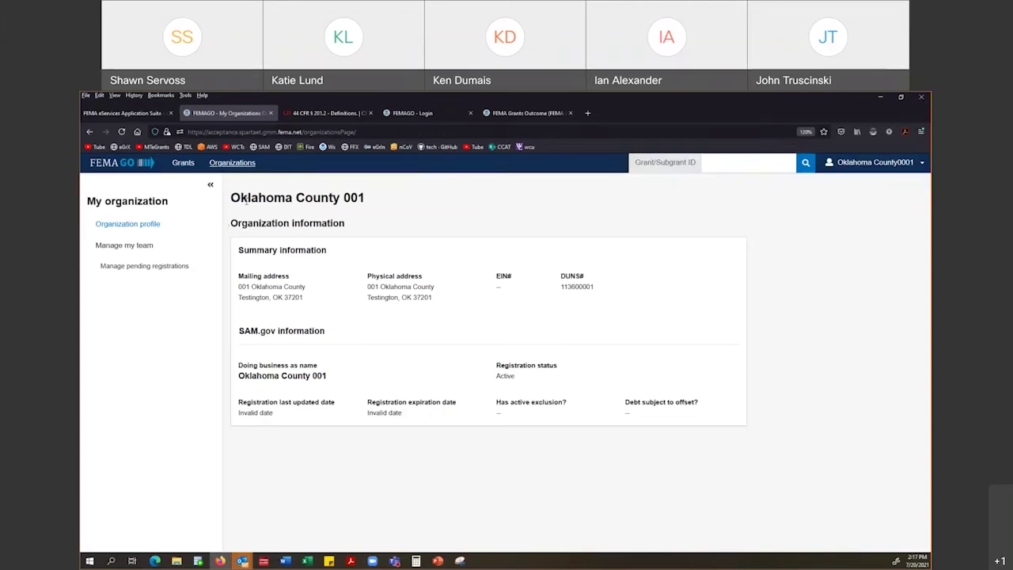
left_click(140, 164)
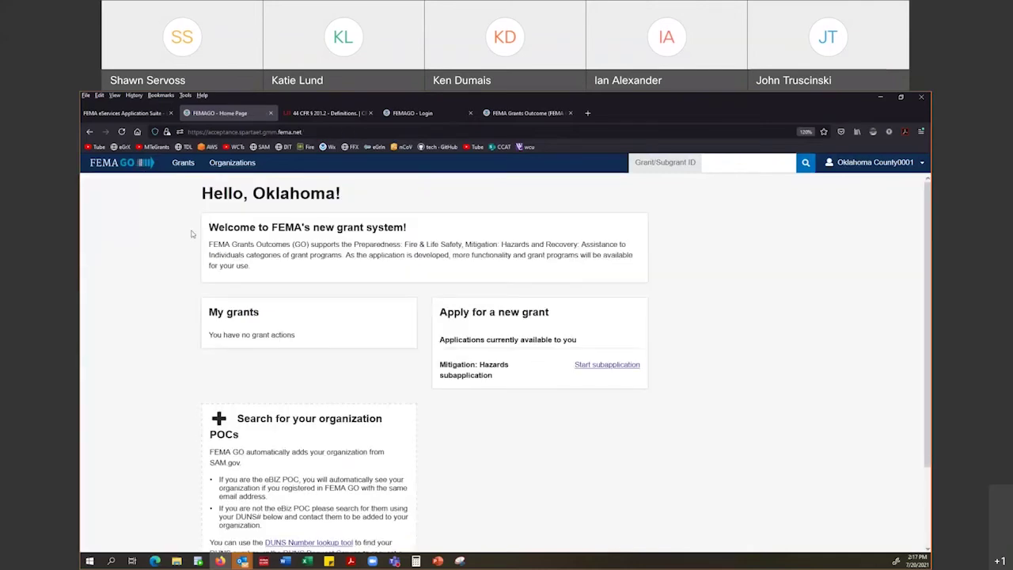
scroll(191, 234, "down", 2)
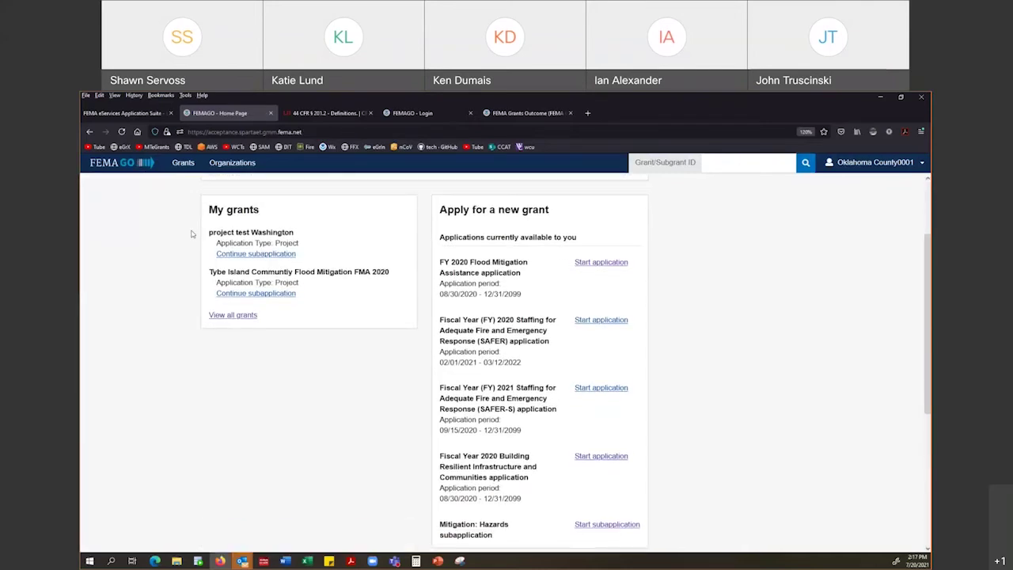
scroll(191, 234, "up", 2)
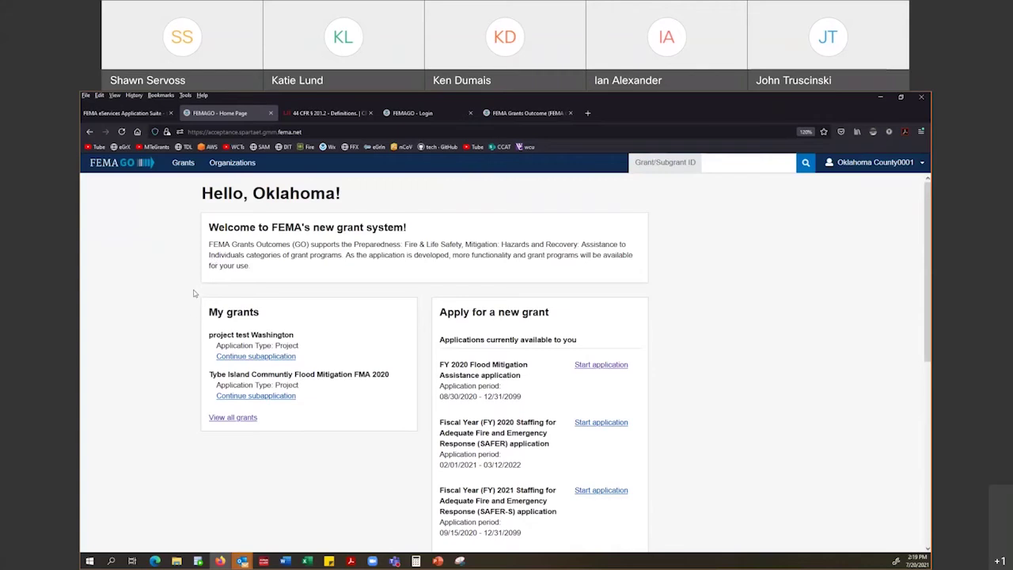
- Search for an organization's POCs by its DUNS number and read the registration notice
scroll(194, 293, "down", 5)
left_click(227, 499)
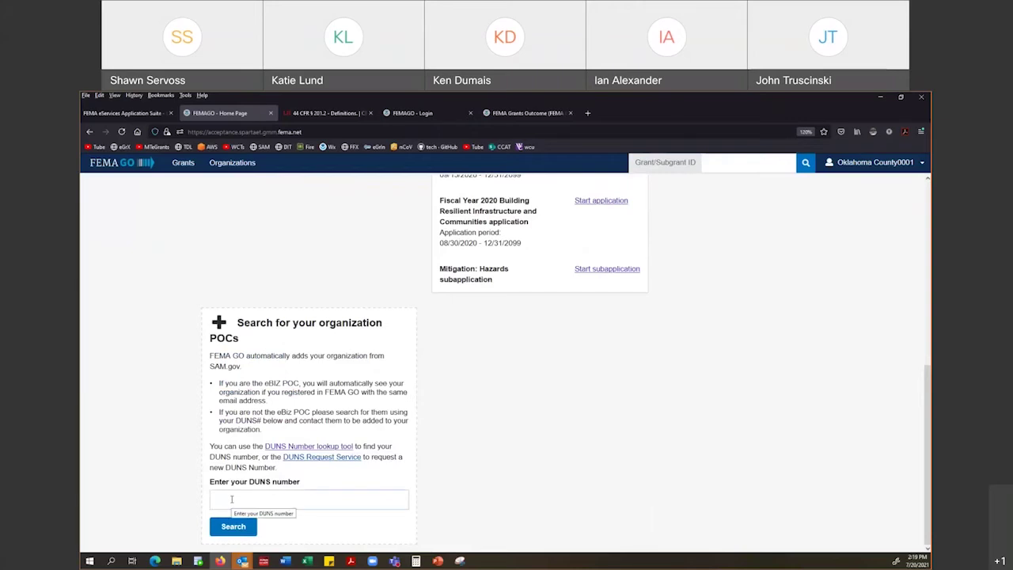
type("999999999")
left_click(224, 530)
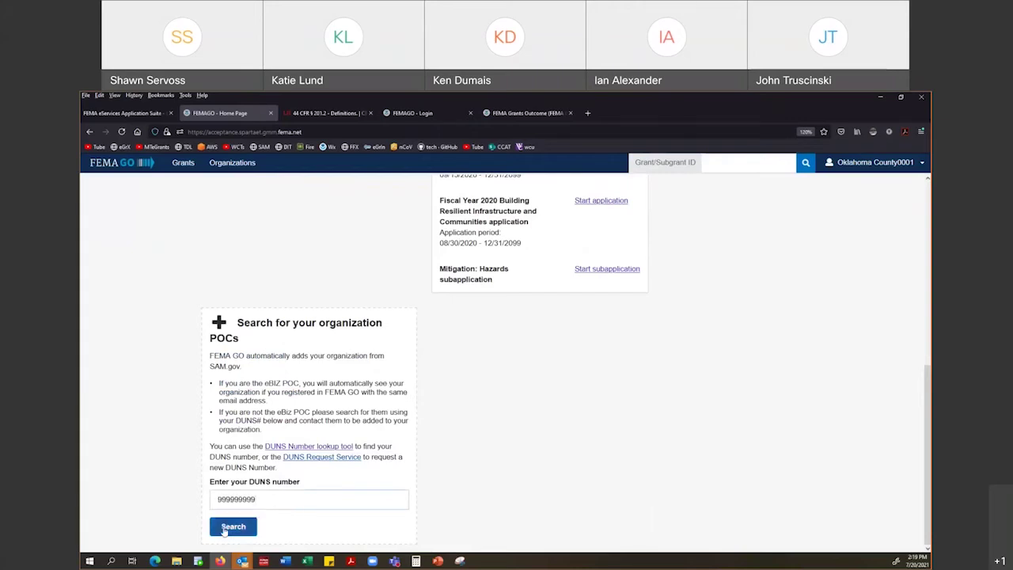
left_click(225, 532)
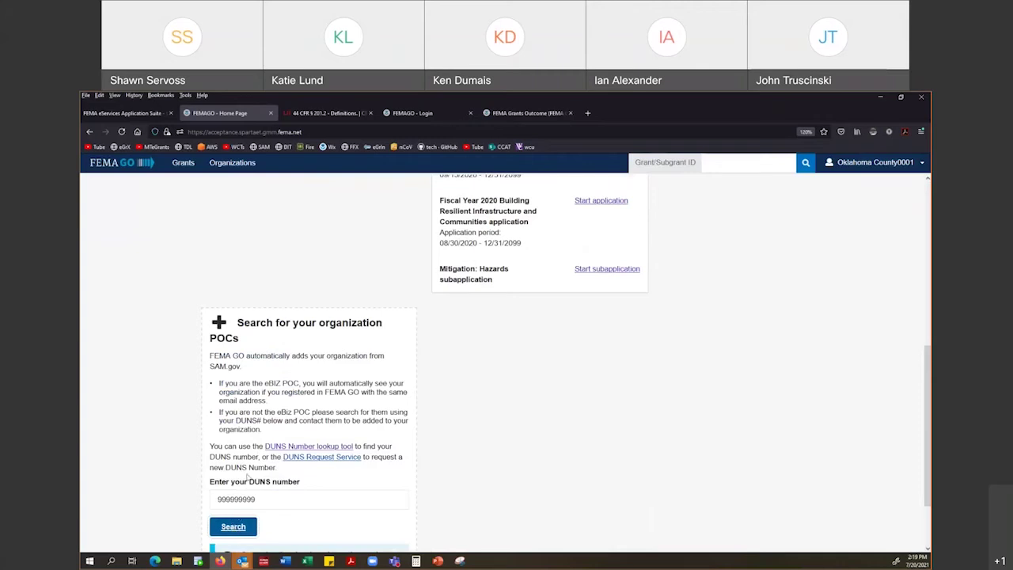
scroll(247, 475, "down", 2)
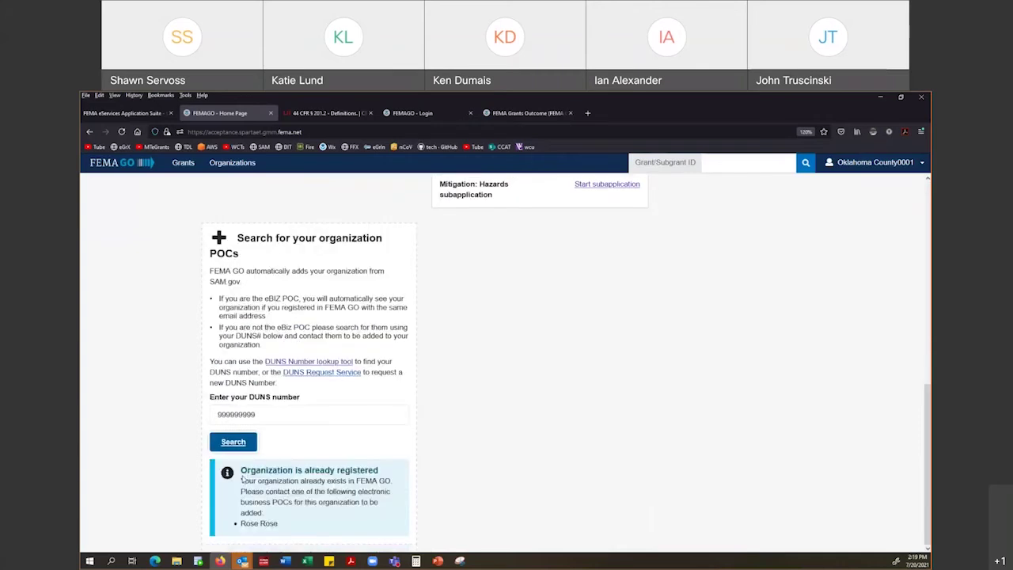
left_click_drag(242, 470, 305, 509)
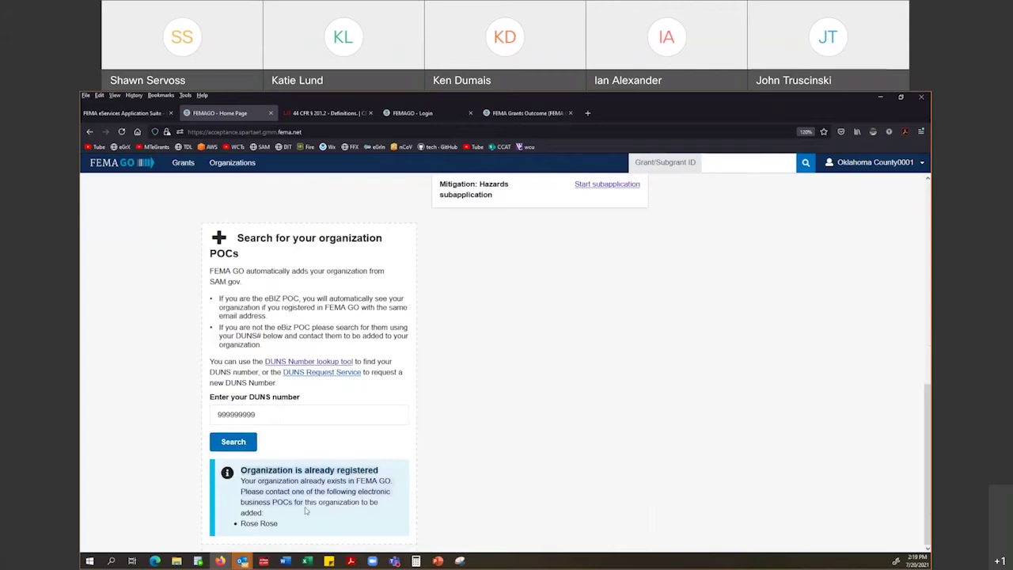
left_click(276, 515)
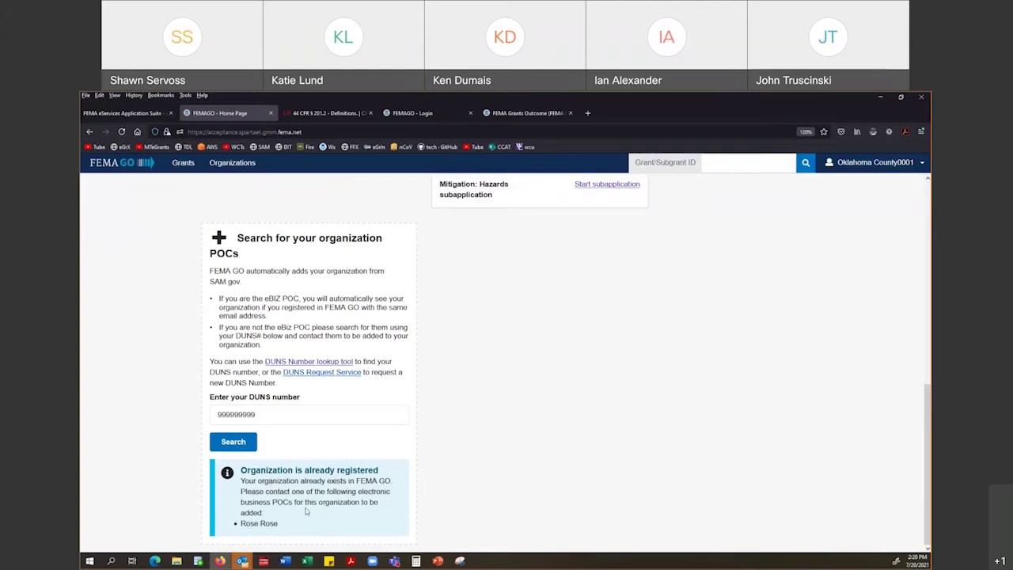
- Look over the home page again and switch back to the FEMA GO Hazard Mitigation Assistance Grants guidance page
scroll(307, 511, "up", 3)
scroll(307, 512, "down", 3)
scroll(307, 511, "up", 6)
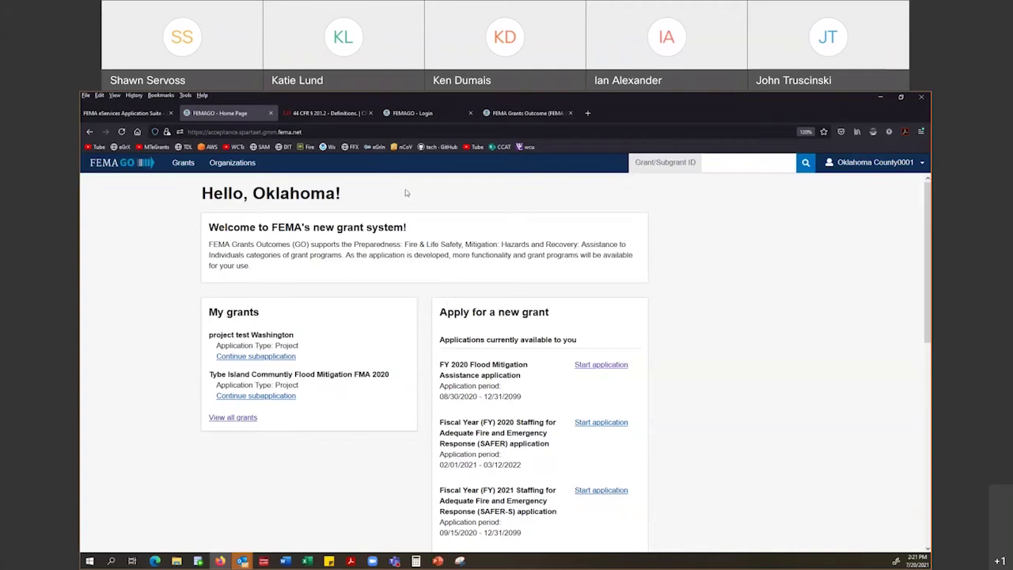
left_click(520, 114)
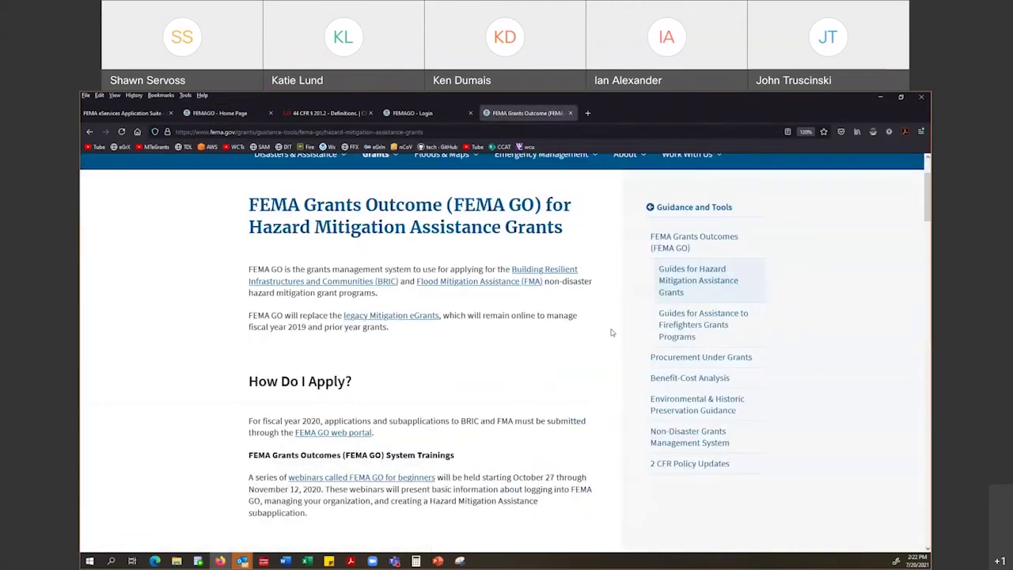
- Read the application and additional help sections of the guidance page, down to the Additional Resources documents
scroll(593, 347, "down", 4)
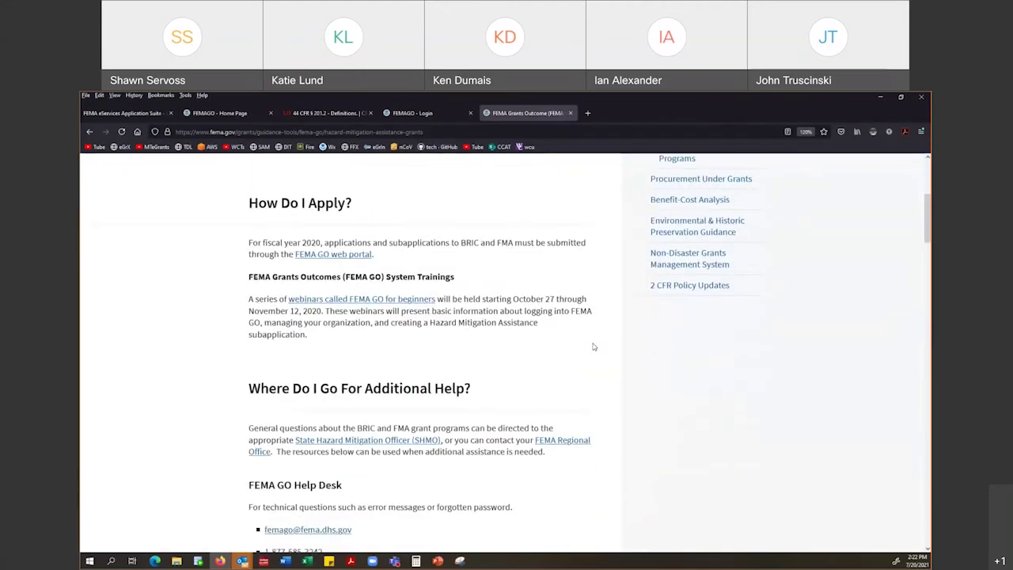
scroll(594, 346, "down", 2)
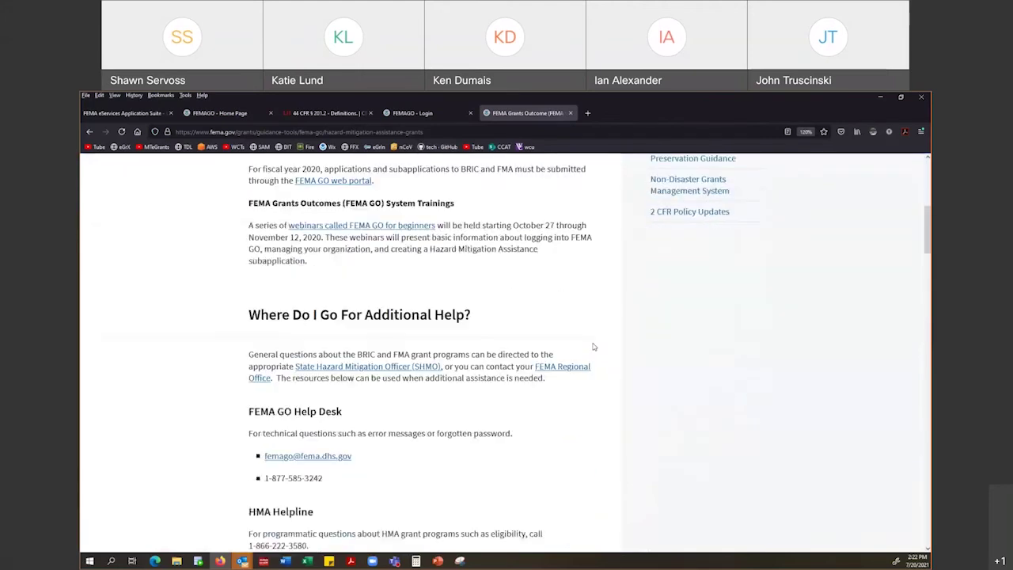
scroll(594, 347, "down", 10)
scroll(593, 346, "down", 10)
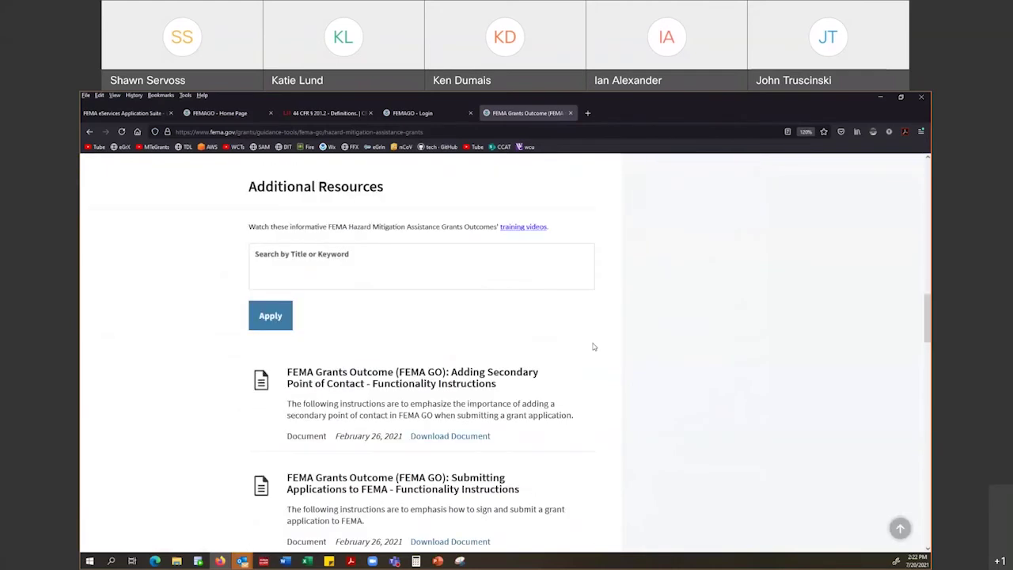
scroll(594, 347, "up", 1)
scroll(594, 347, "down", 1)
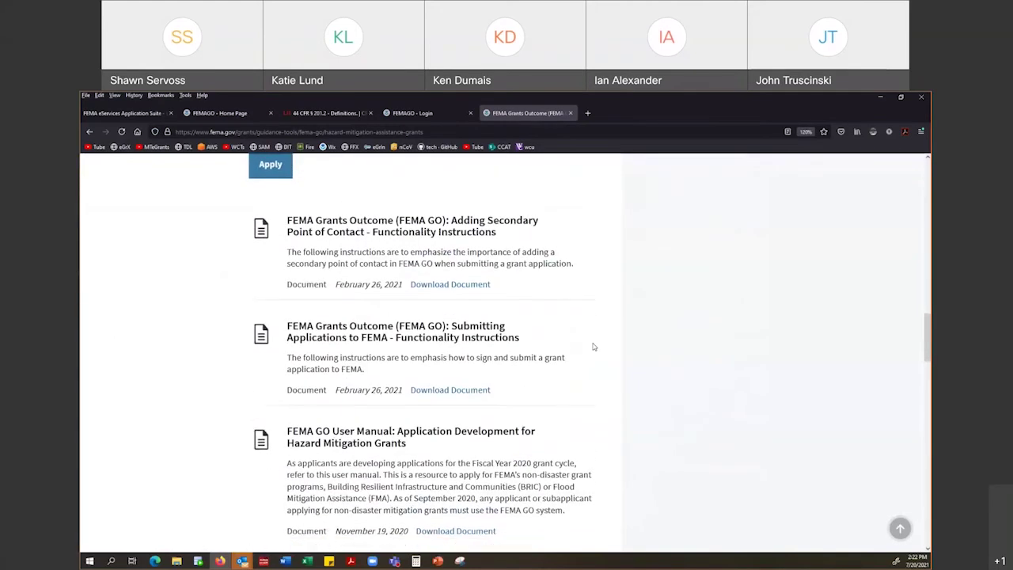
- Examine the user manuals, management guide, blank templates and printable subapplications listed under Additional Resources
scroll(593, 347, "down", 3)
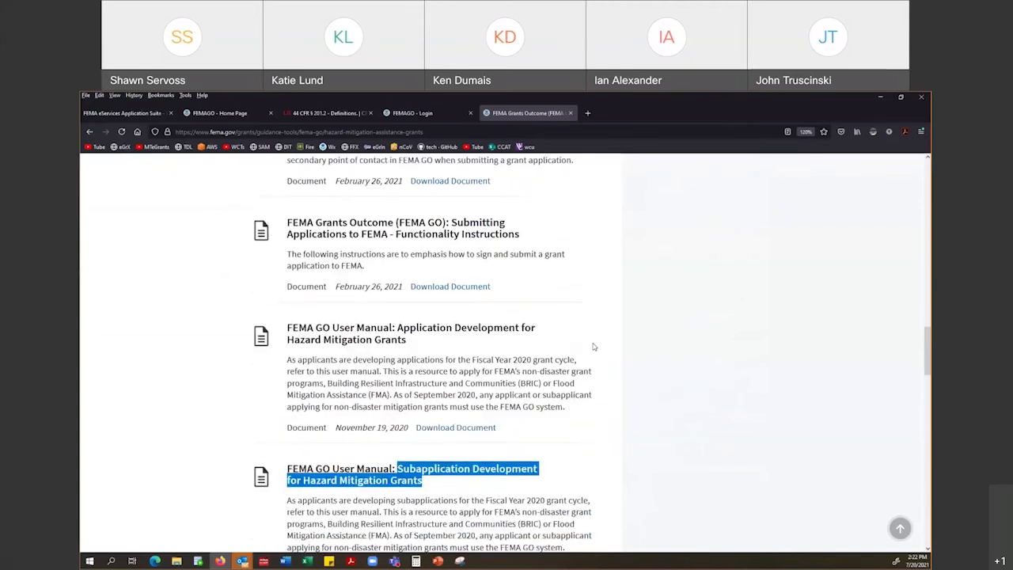
scroll(594, 347, "down", 1)
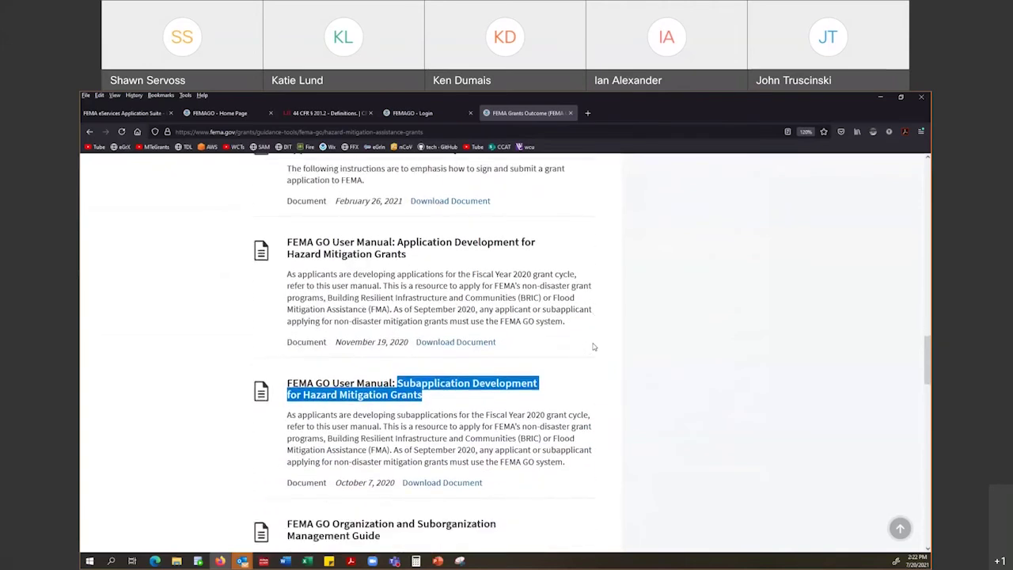
scroll(594, 347, "down", 3)
scroll(594, 347, "down", 2)
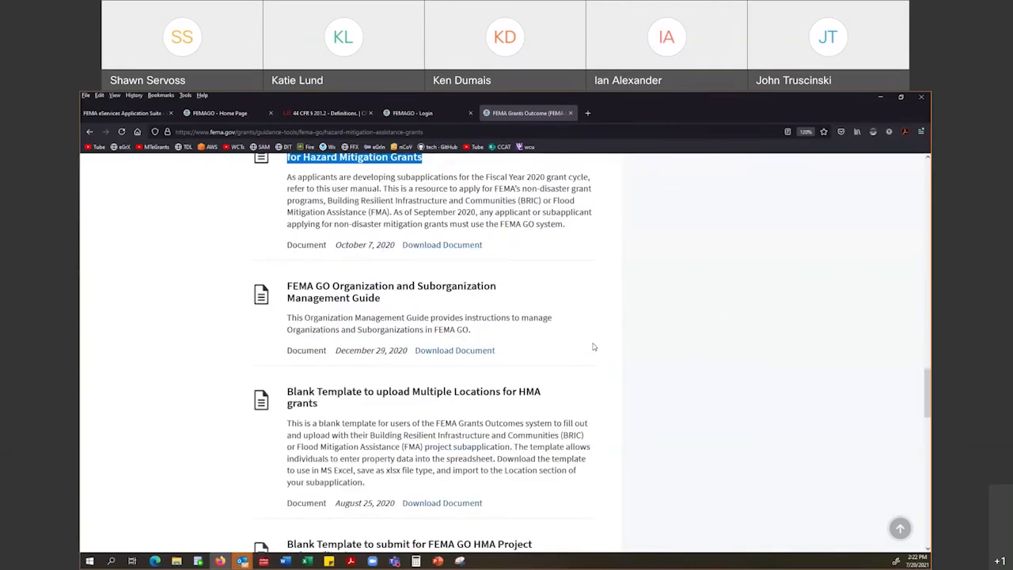
scroll(594, 347, "down", 1)
scroll(594, 347, "down", 3)
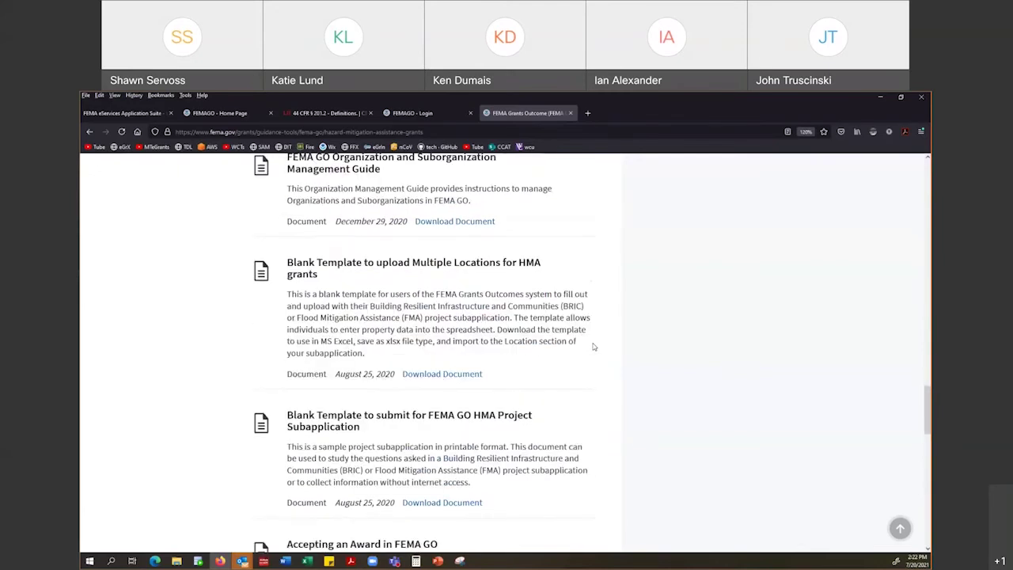
scroll(594, 346, "down", 6)
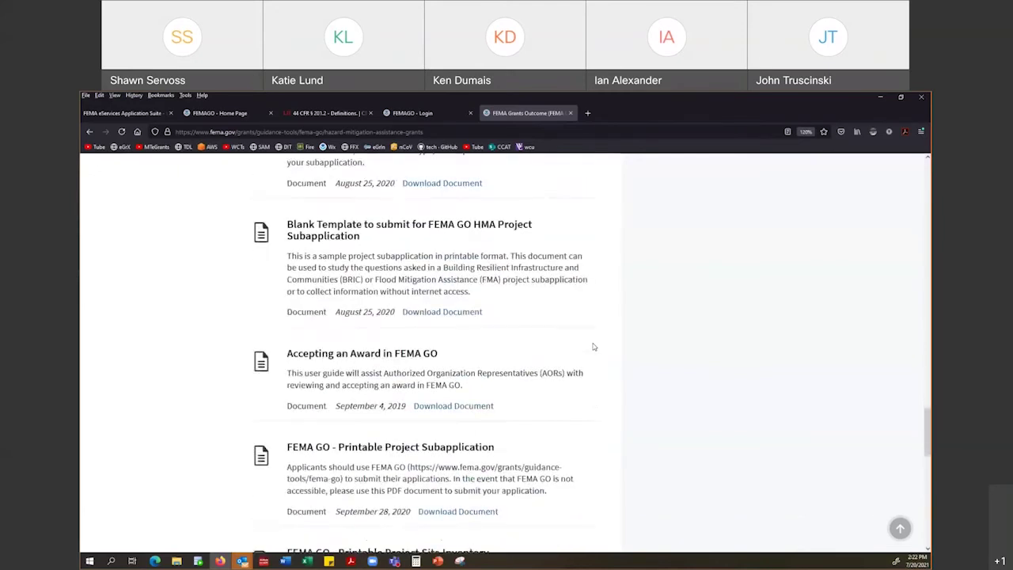
scroll(594, 347, "down", 9)
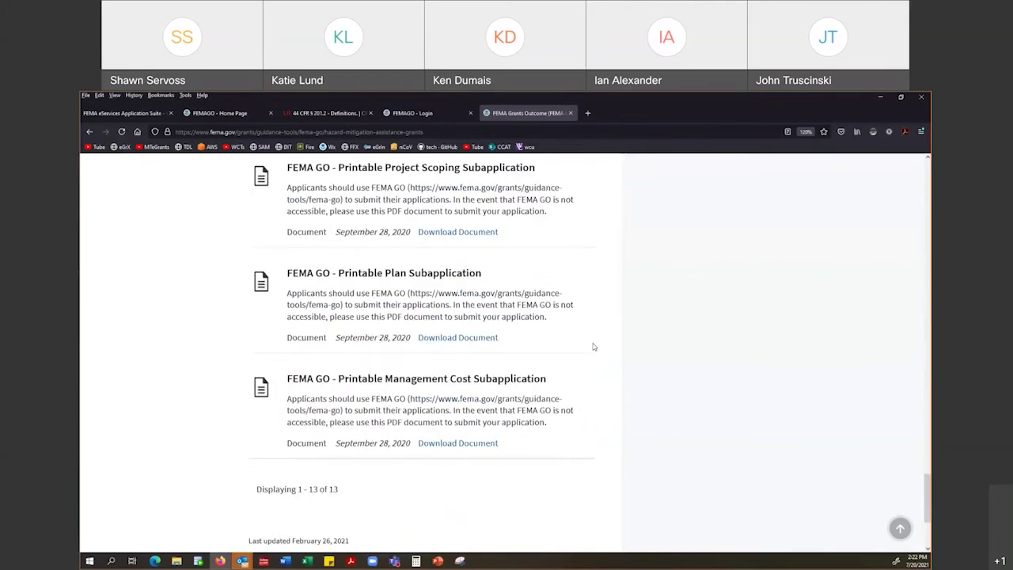
- Return to the start of the guidance page and review the help desk and helpline contacts
key("Home")
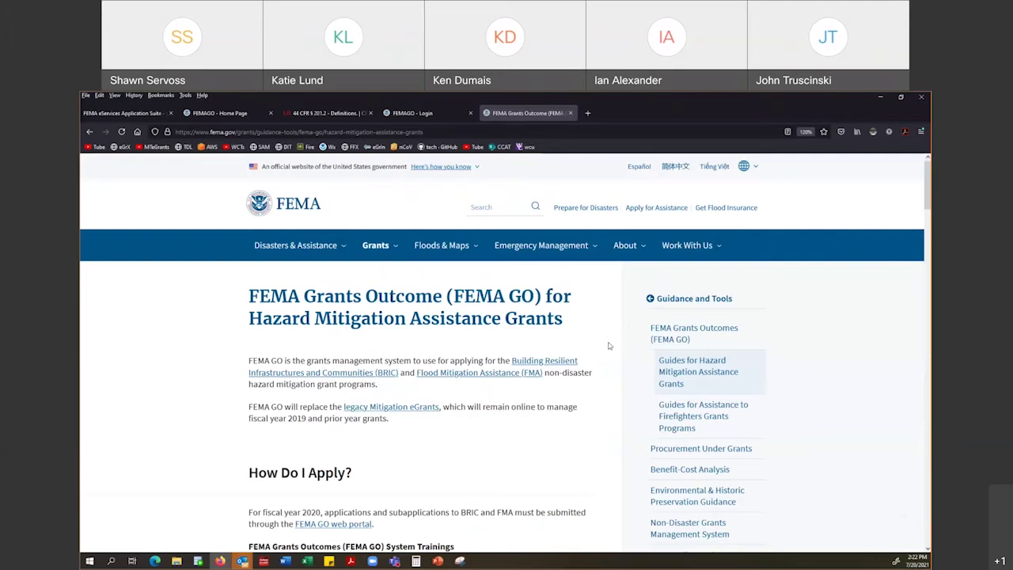
scroll(610, 346, "down", 5)
scroll(610, 346, "down", 10)
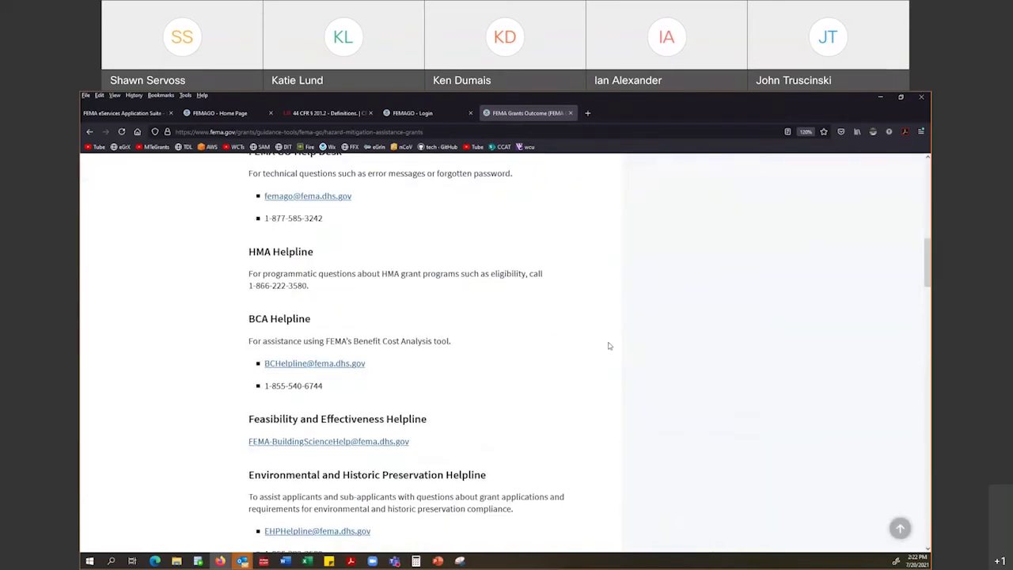
scroll(610, 346, "up", 3)
scroll(610, 346, "up", 15)
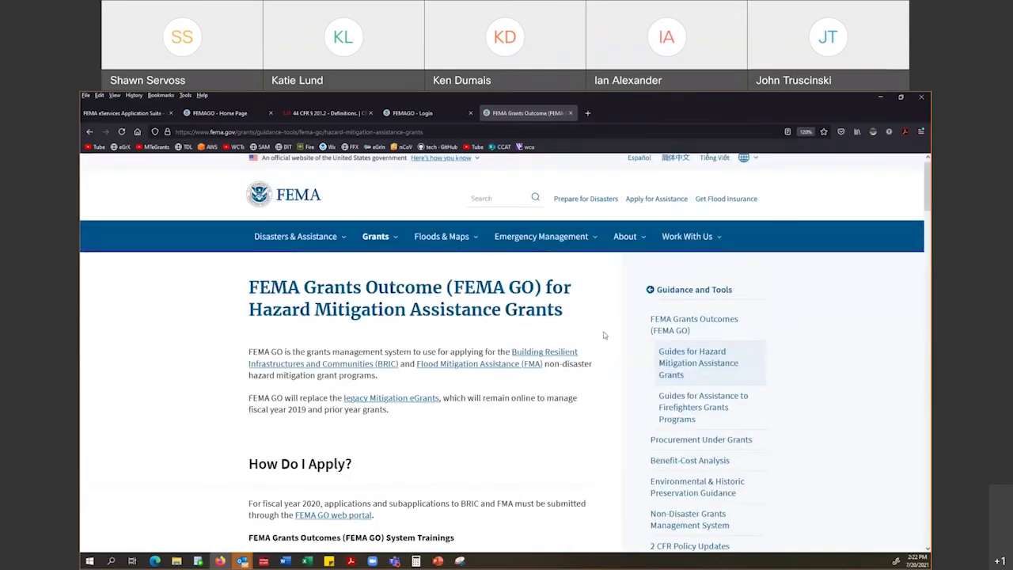
- Switch back to the FEMA GO home page, open the organization's grants list and highlight the "Do not use" subapplication title
left_click(222, 116)
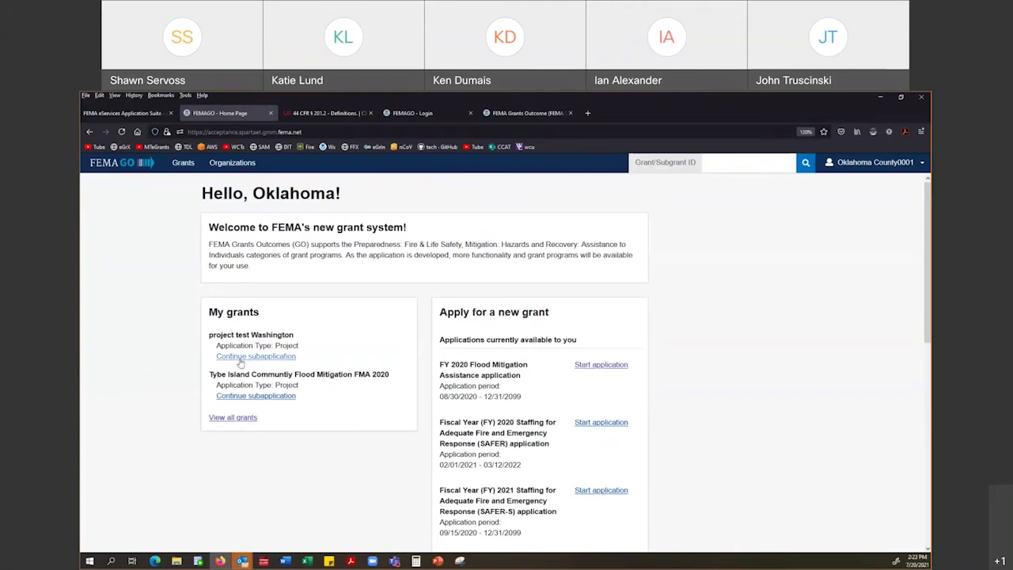
left_click(184, 163)
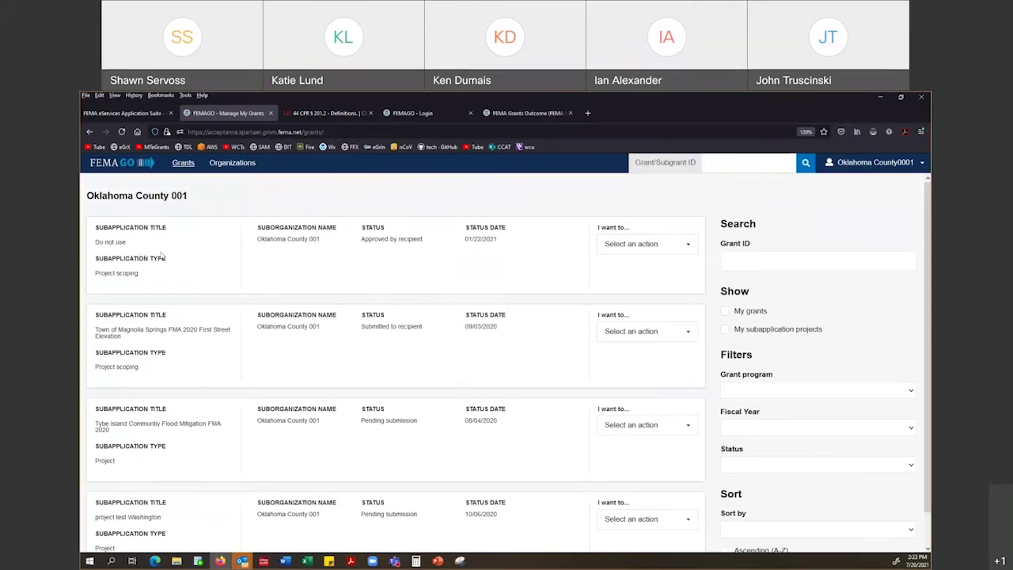
triple_click(122, 242)
scroll(244, 302, "down", 1)
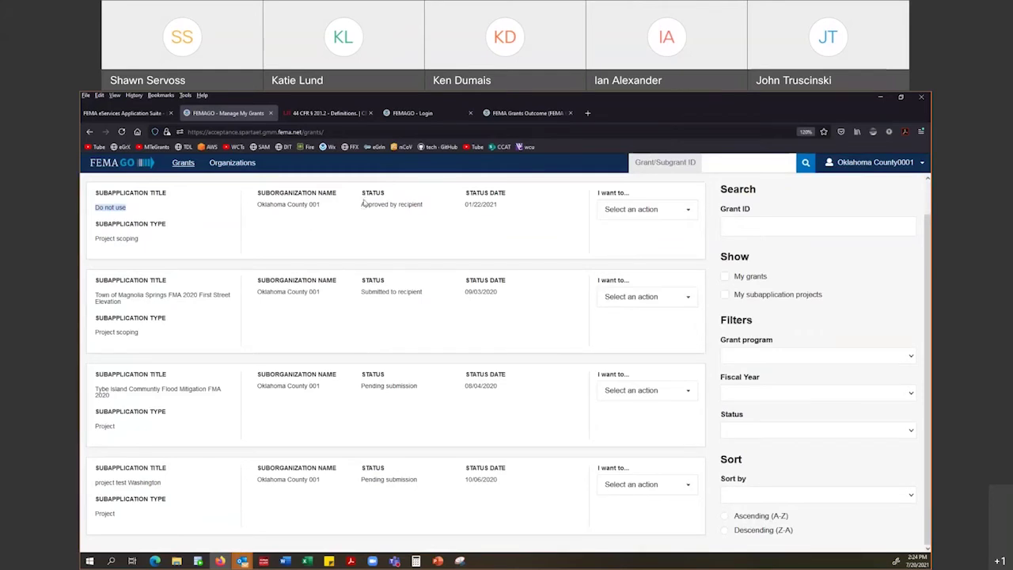
- Highlight the statuses of the first two subapplications and check the actions available for the Town of Magnolia Springs one
left_click(384, 198)
left_click_drag(361, 204, 424, 207)
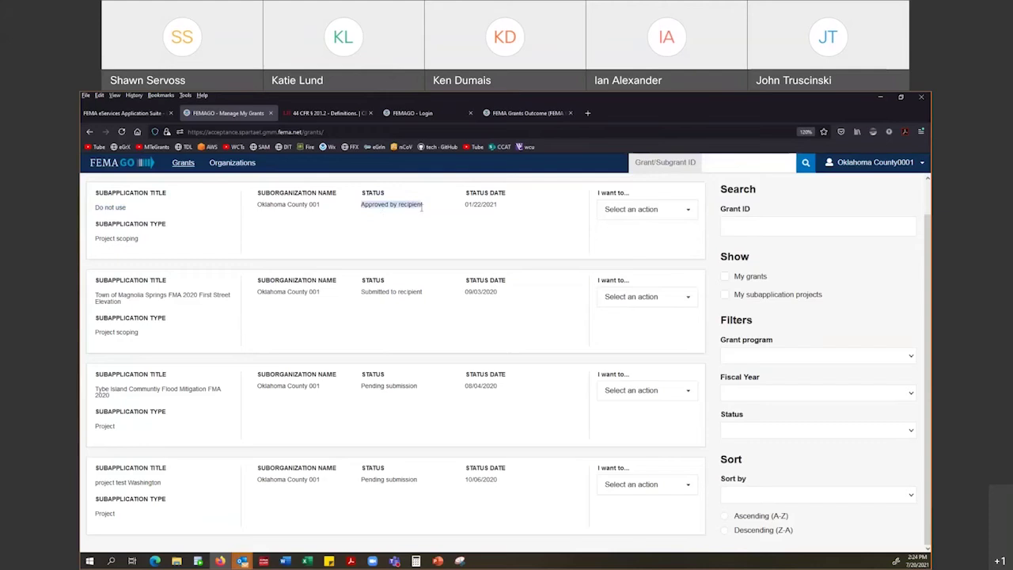
left_click(375, 215)
left_click_drag(361, 292, 424, 294)
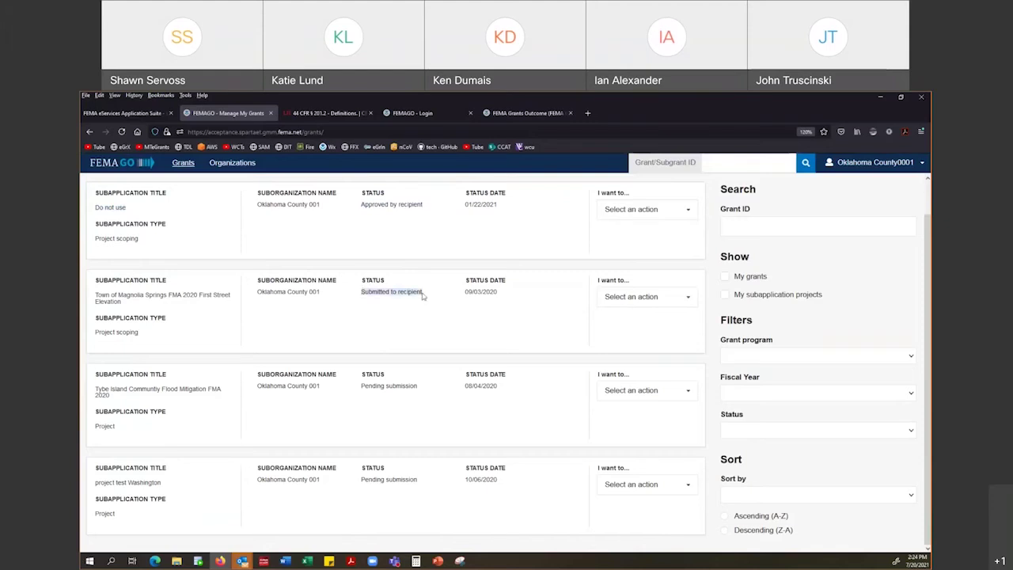
left_click(616, 300)
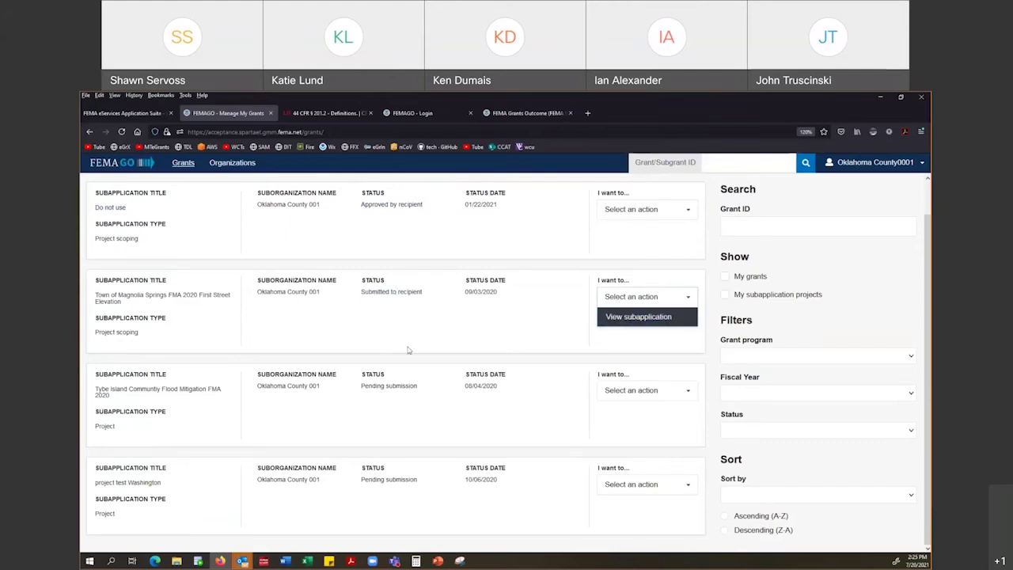
left_click(414, 373)
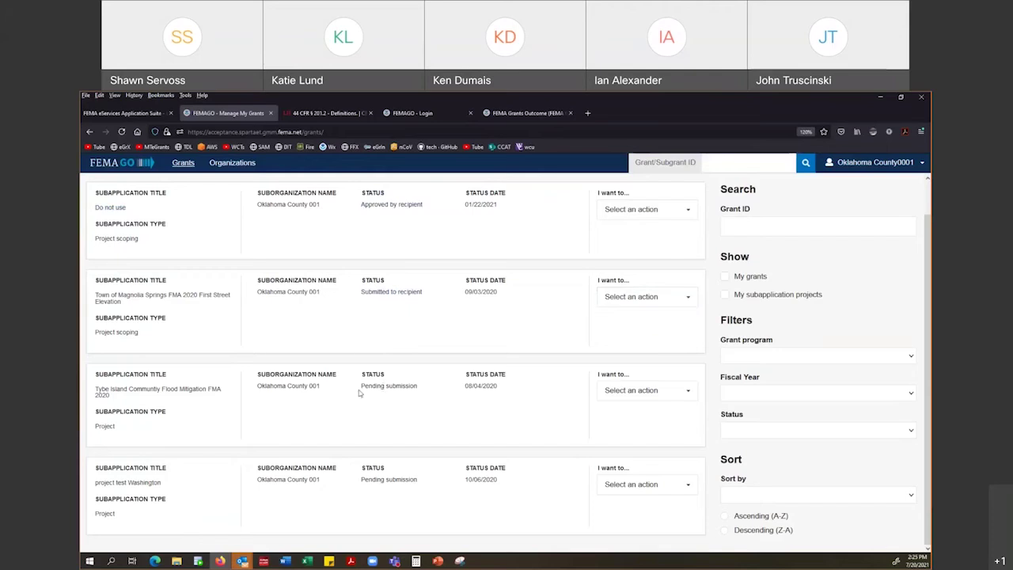
- Highlight the Tybe Island subapplication's status, open it with Continue subapplication, and go back to the grants list
left_click_drag(362, 385, 417, 386)
left_click(625, 391)
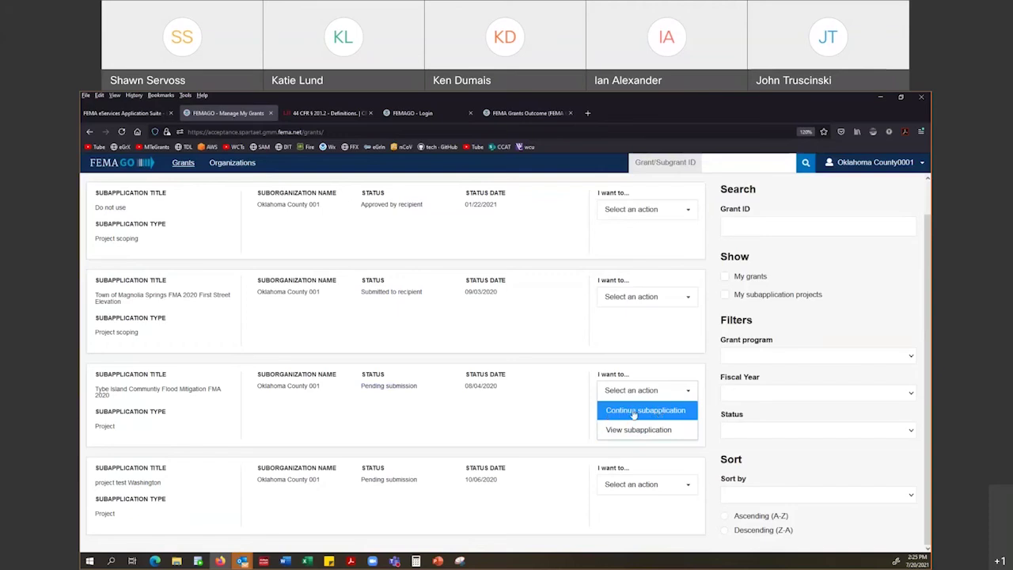
left_click(635, 412)
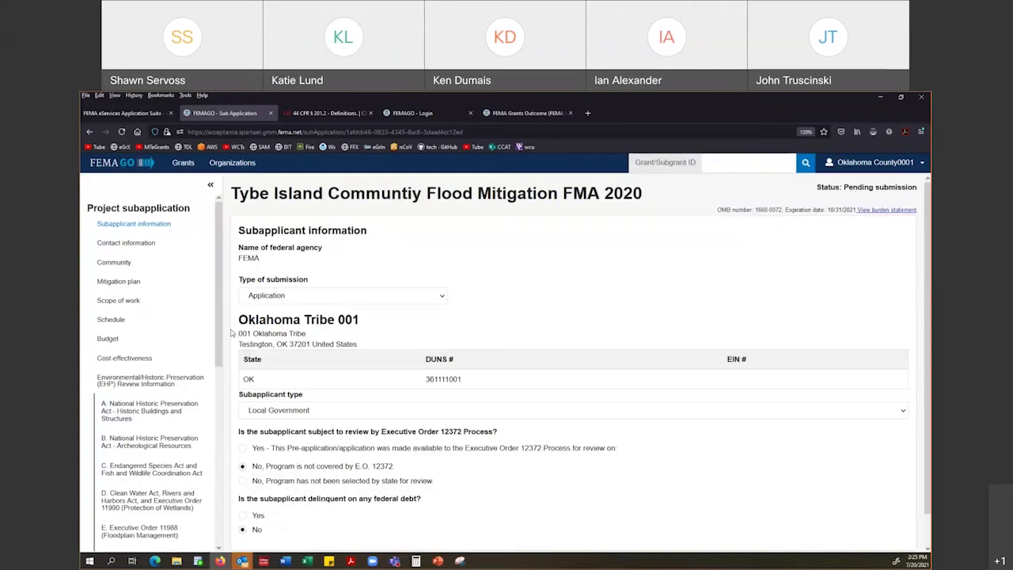
left_click(91, 132)
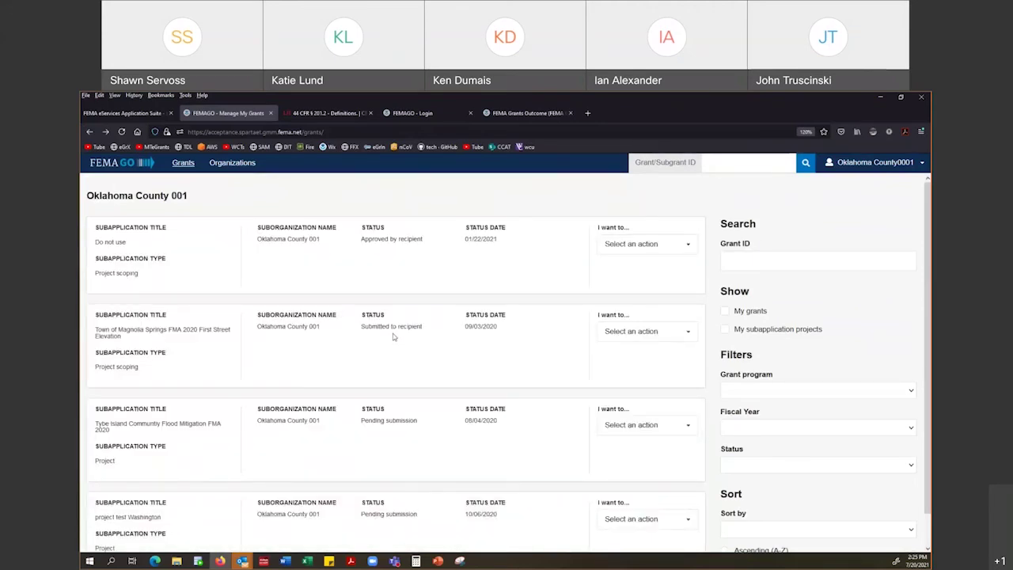
- Highlight the Magnolia Springs subapplication's status, and continue the Tybe Island Flood Mitigation FMA 2020 subapplication
scroll(393, 337, "down", 1)
scroll(393, 337, "up", 1)
left_click_drag(362, 325, 425, 327)
left_click(410, 331)
left_click(616, 428)
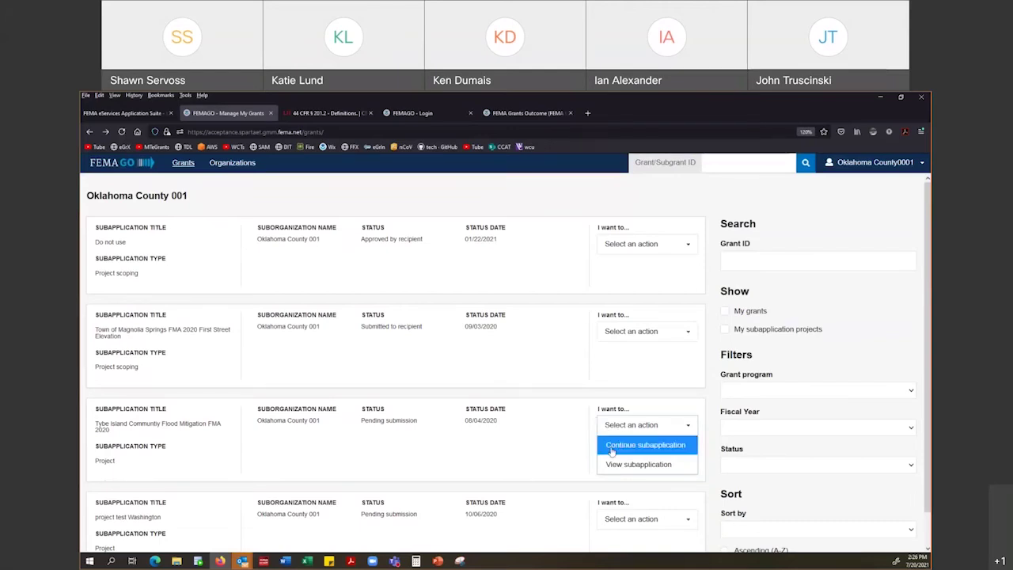
left_click(620, 446)
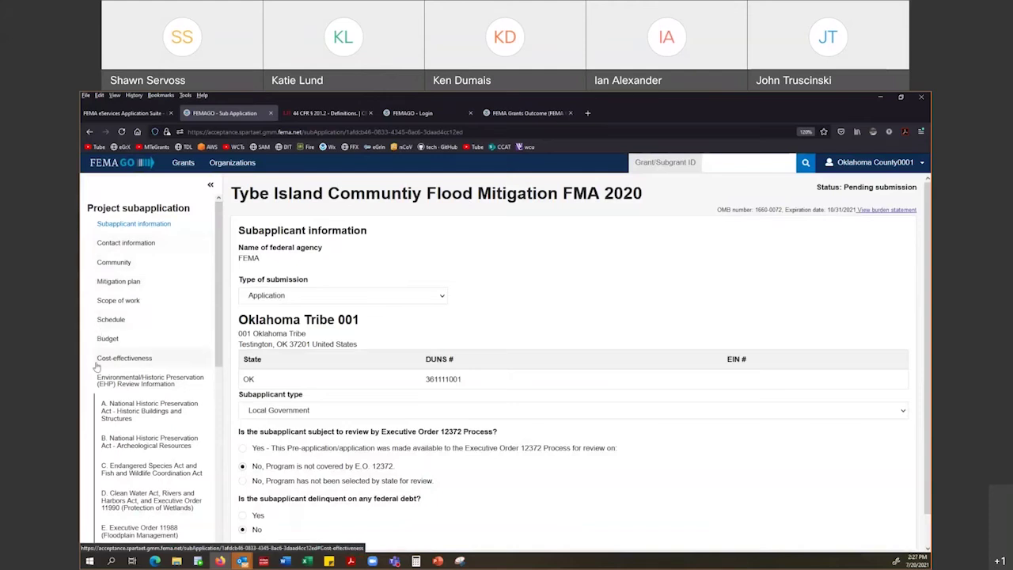
- Look through the project subapplication's section list, from Subapplicant information to Review subapplication
scroll(95, 366, "down", 5)
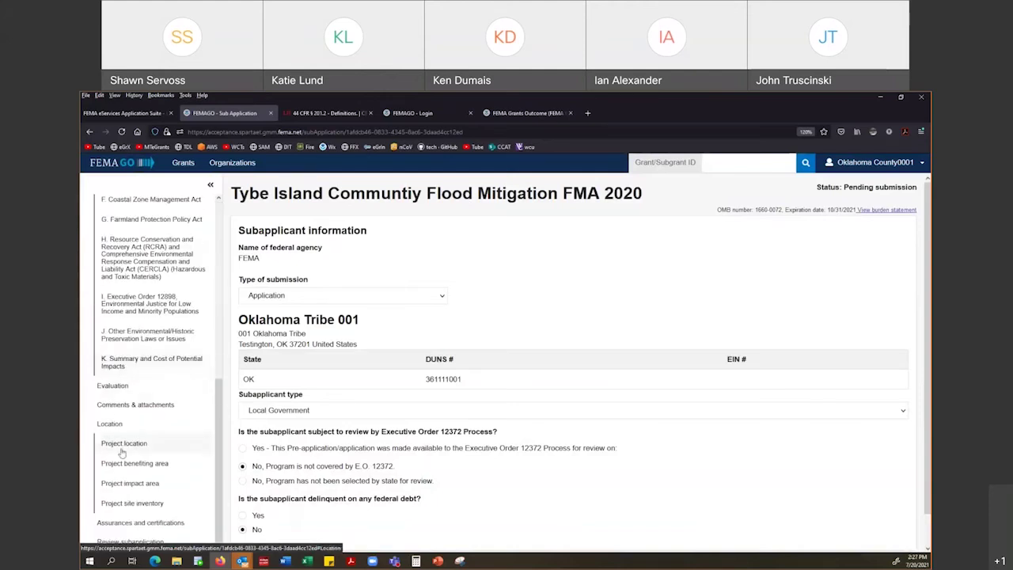
scroll(122, 451, "up", 6)
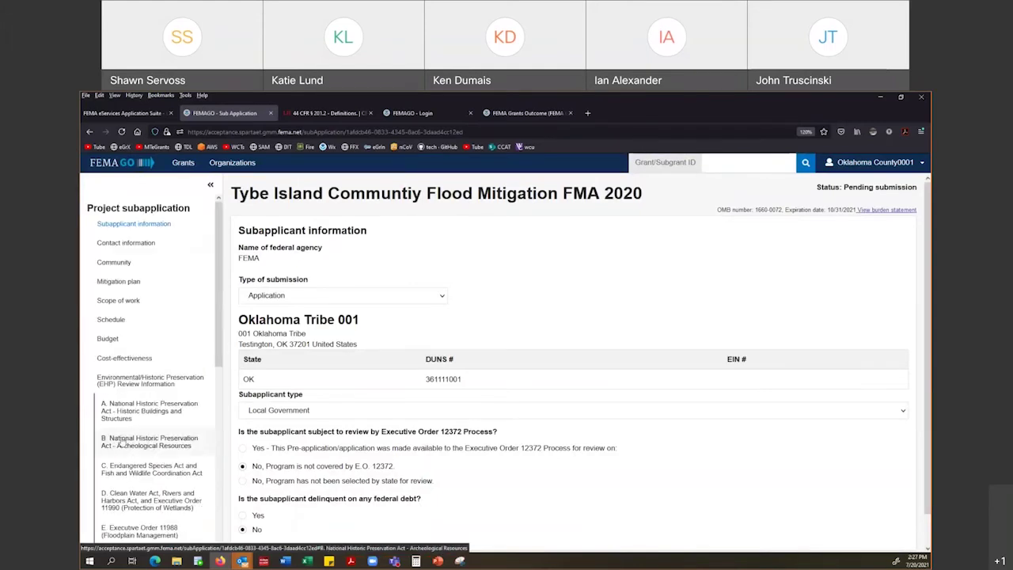
scroll(121, 433, "down", 6)
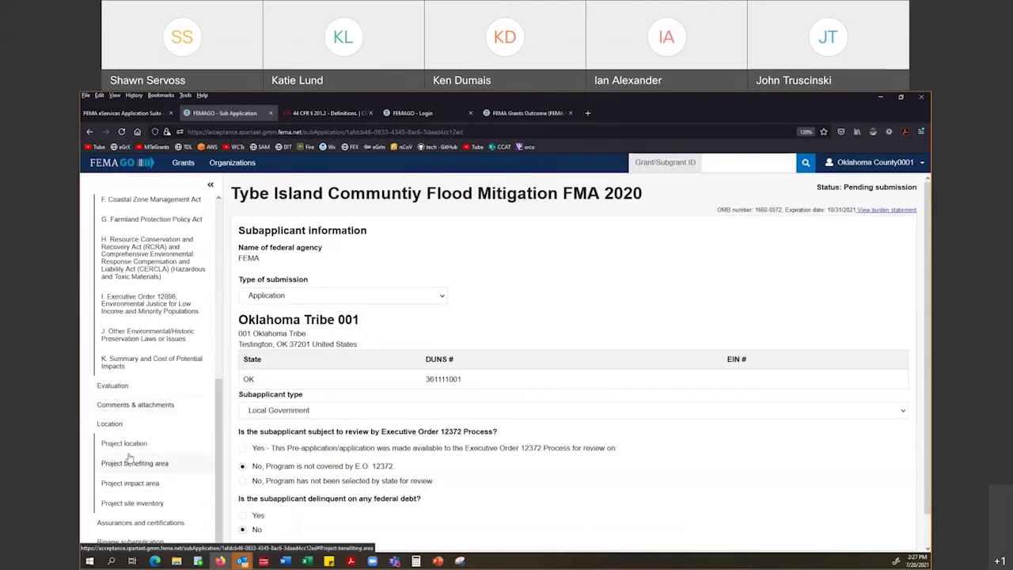
scroll(127, 459, "down", 1)
scroll(127, 459, "up", 1)
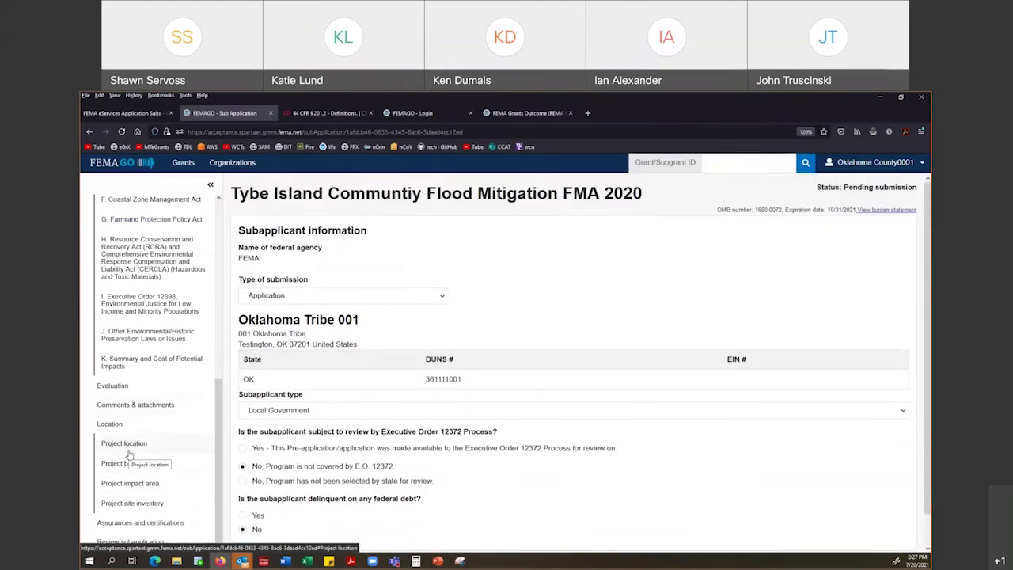
scroll(380, 342, "down", 1)
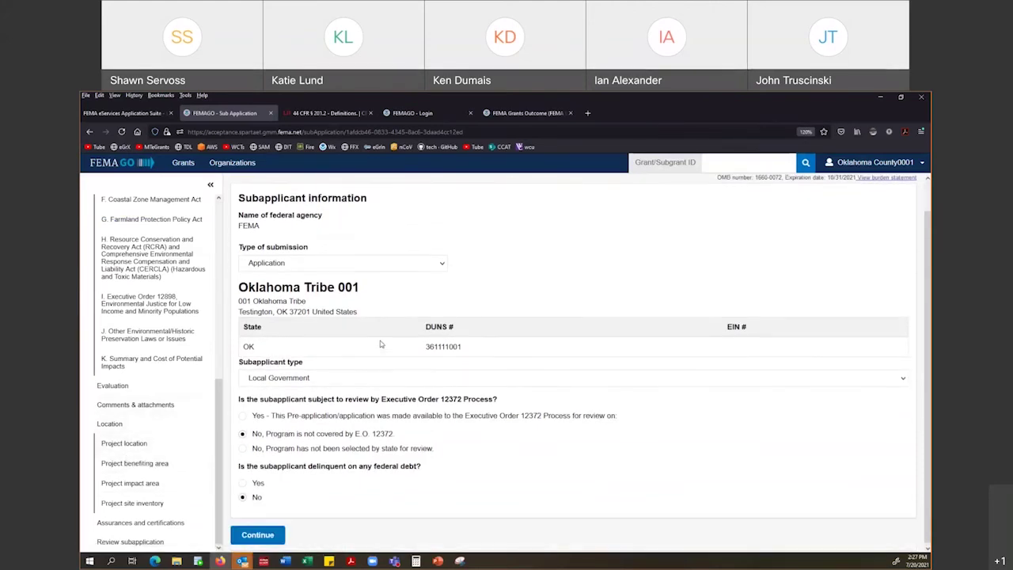
- Highlight the word "subapplication" in the section list's heading and look over the listed sections again
left_click(261, 536)
scroll(322, 435, "up", 1)
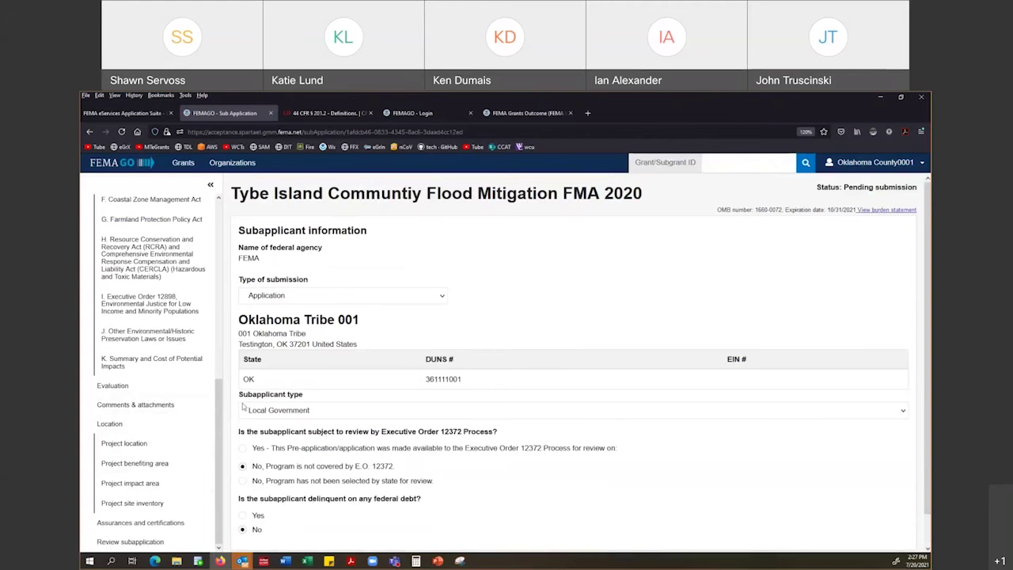
scroll(187, 208, "up", 10)
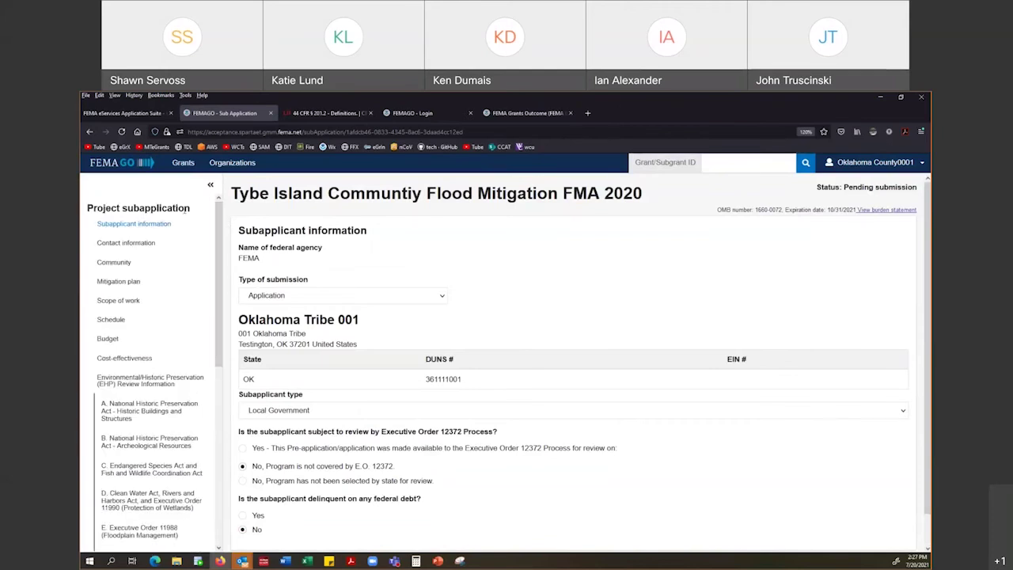
left_click_drag(122, 208, 191, 209)
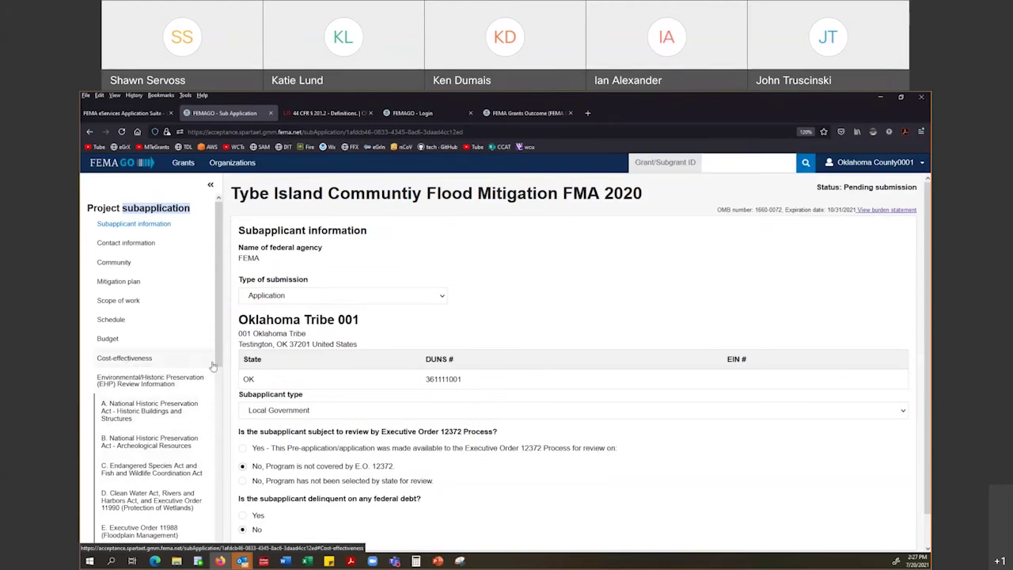
scroll(143, 332, "down", 2)
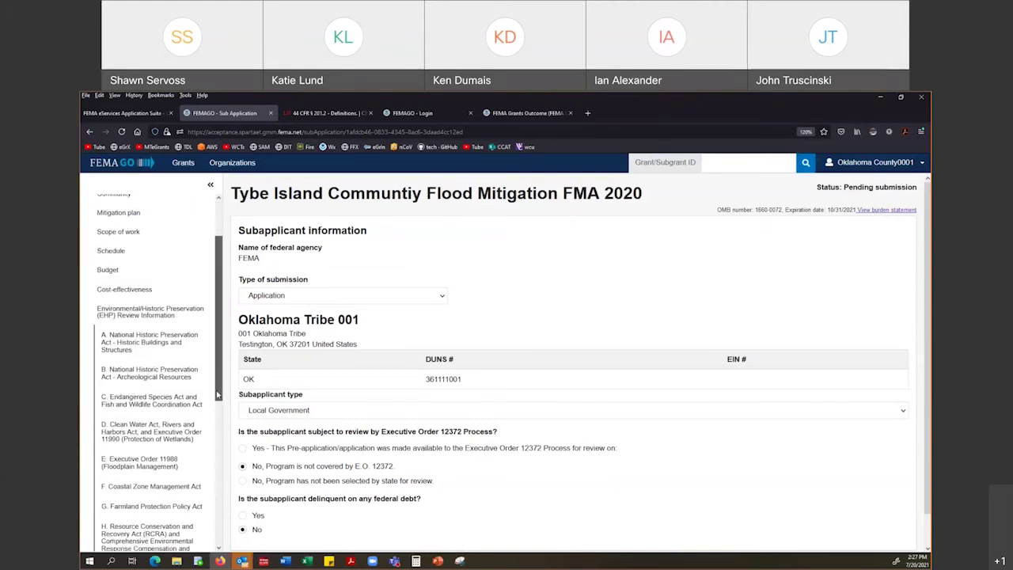